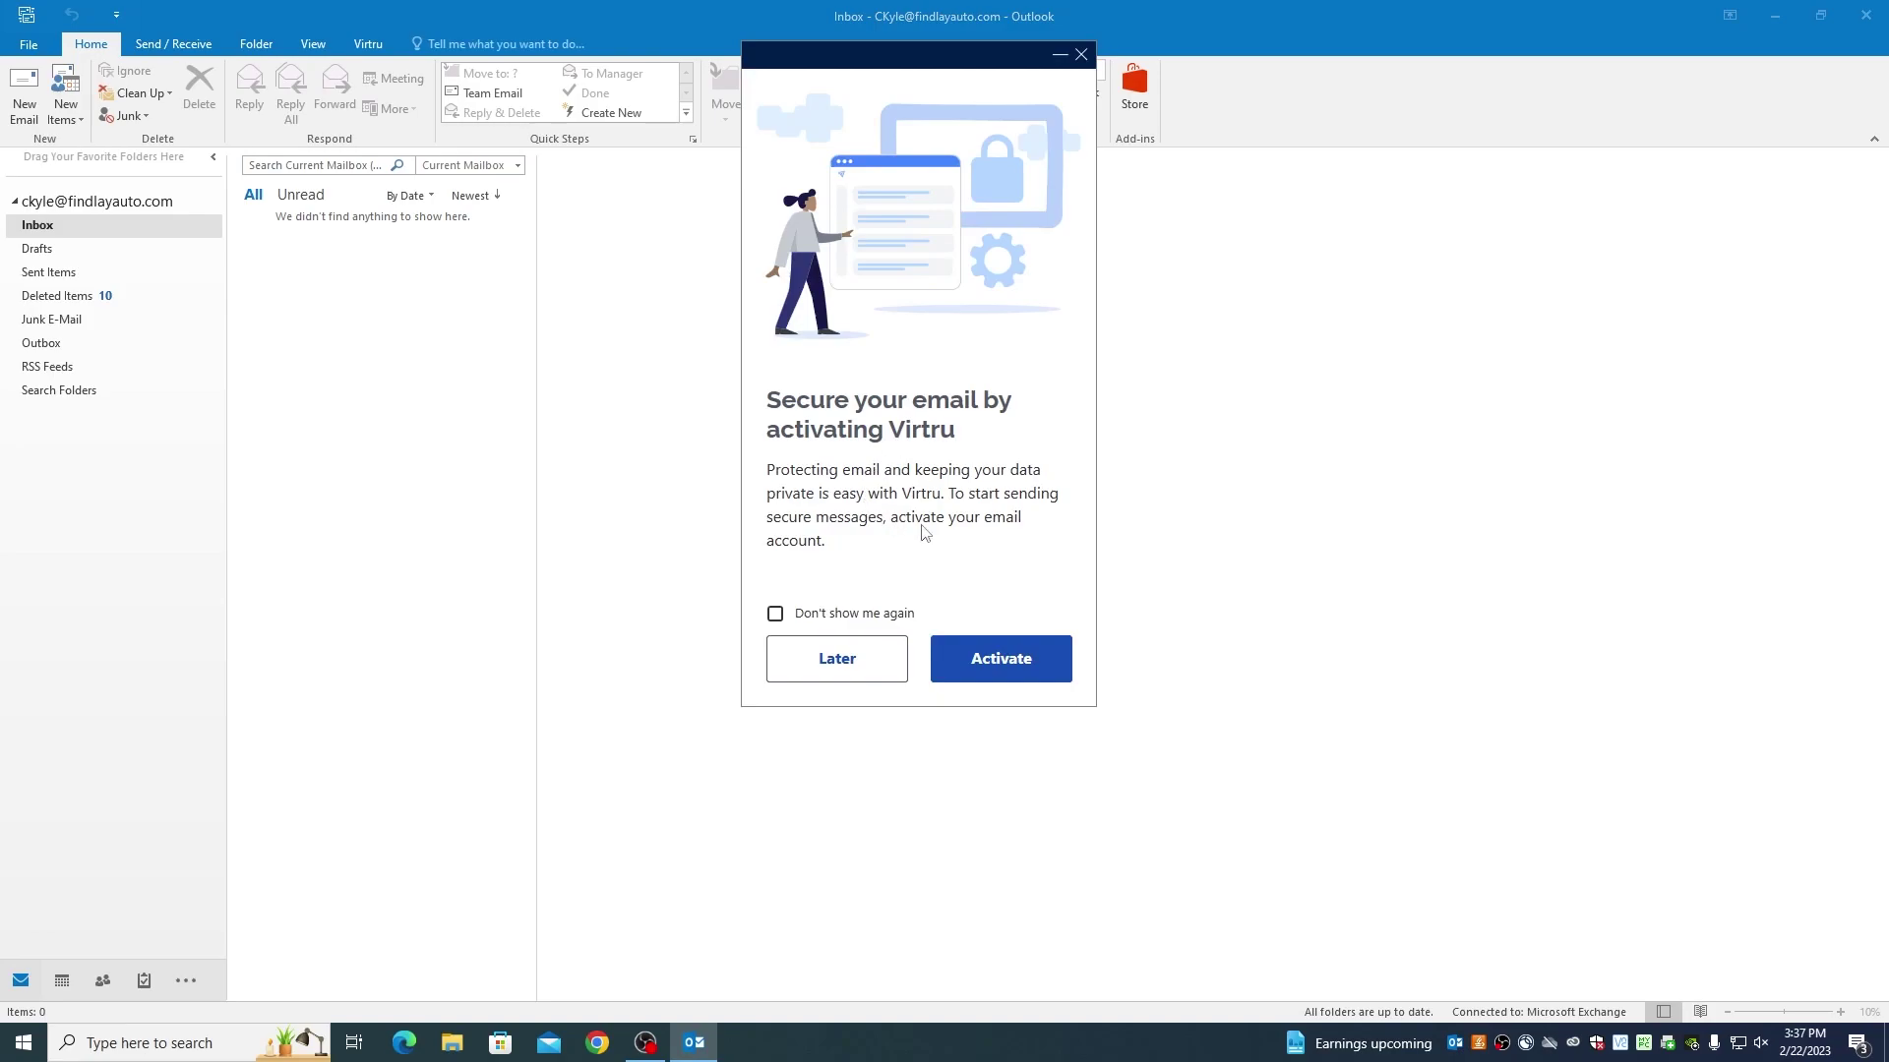
Activate Virtru through the activation email and skip the activated-account tour
left_click(968, 651)
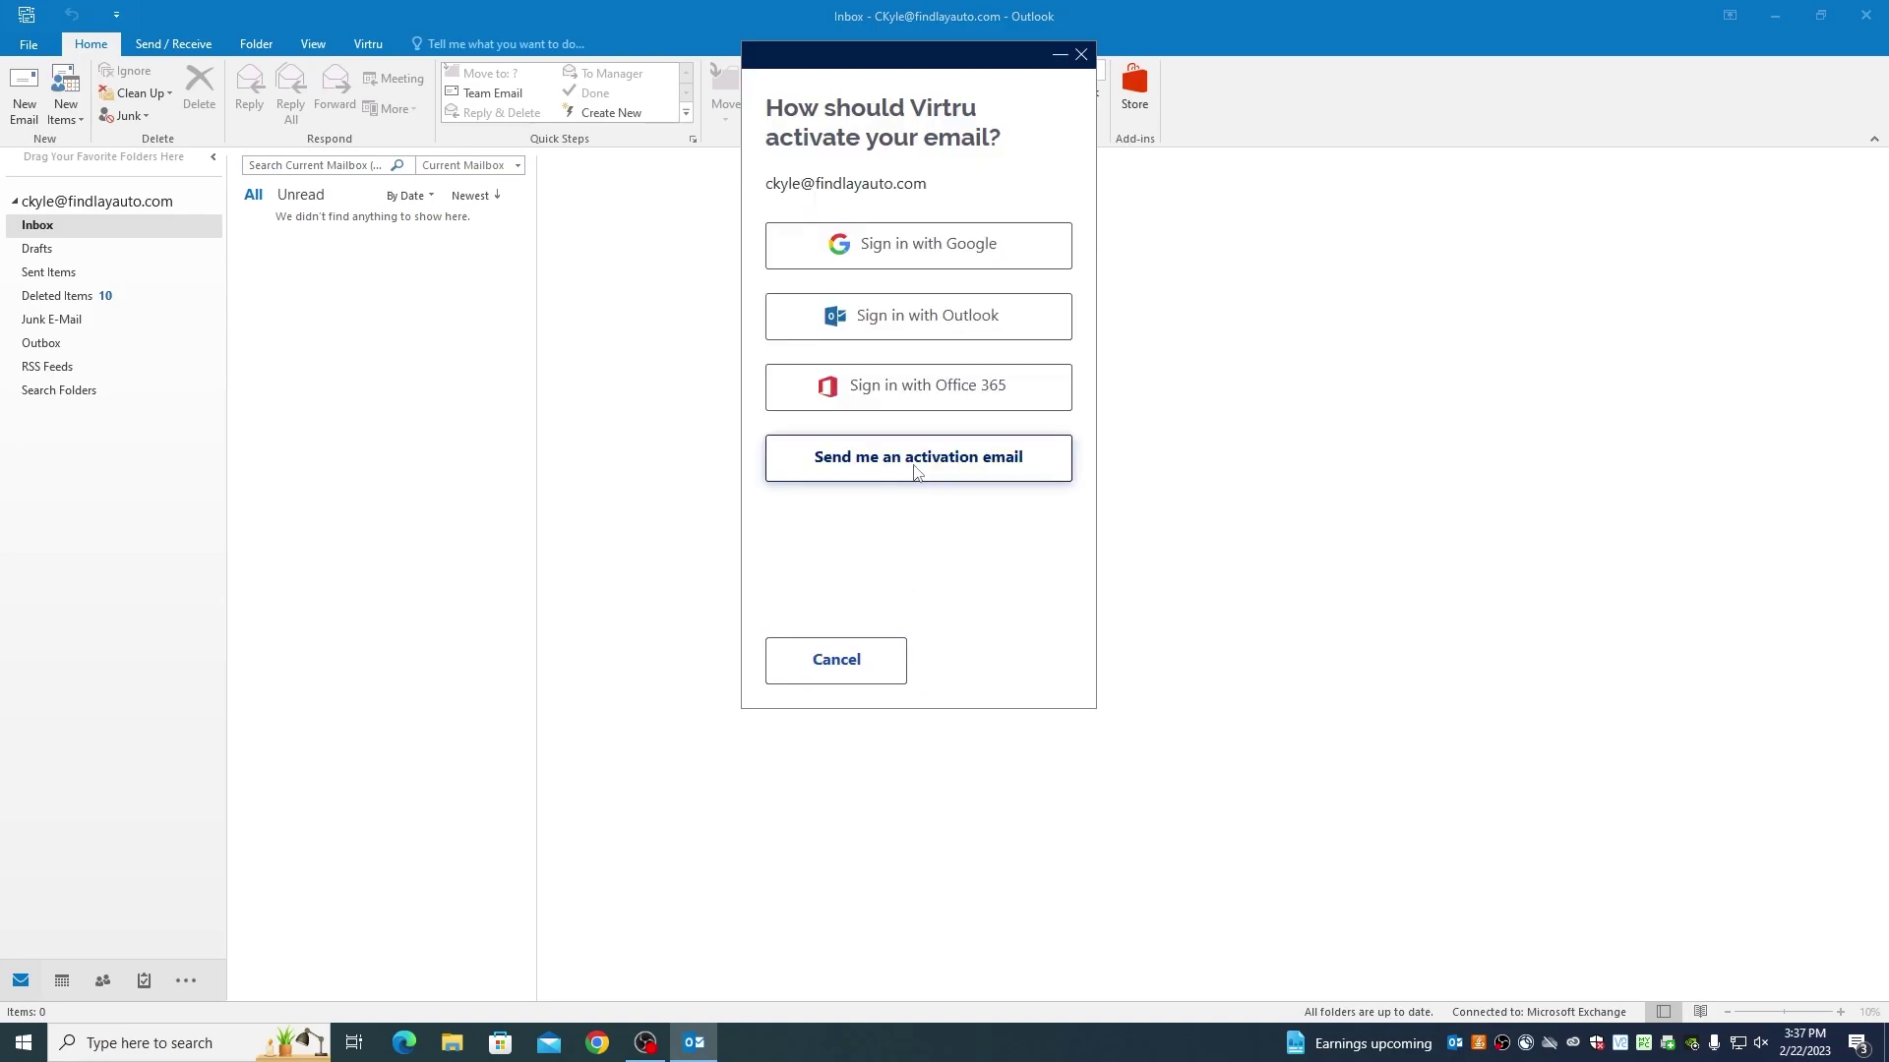
left_click(914, 469)
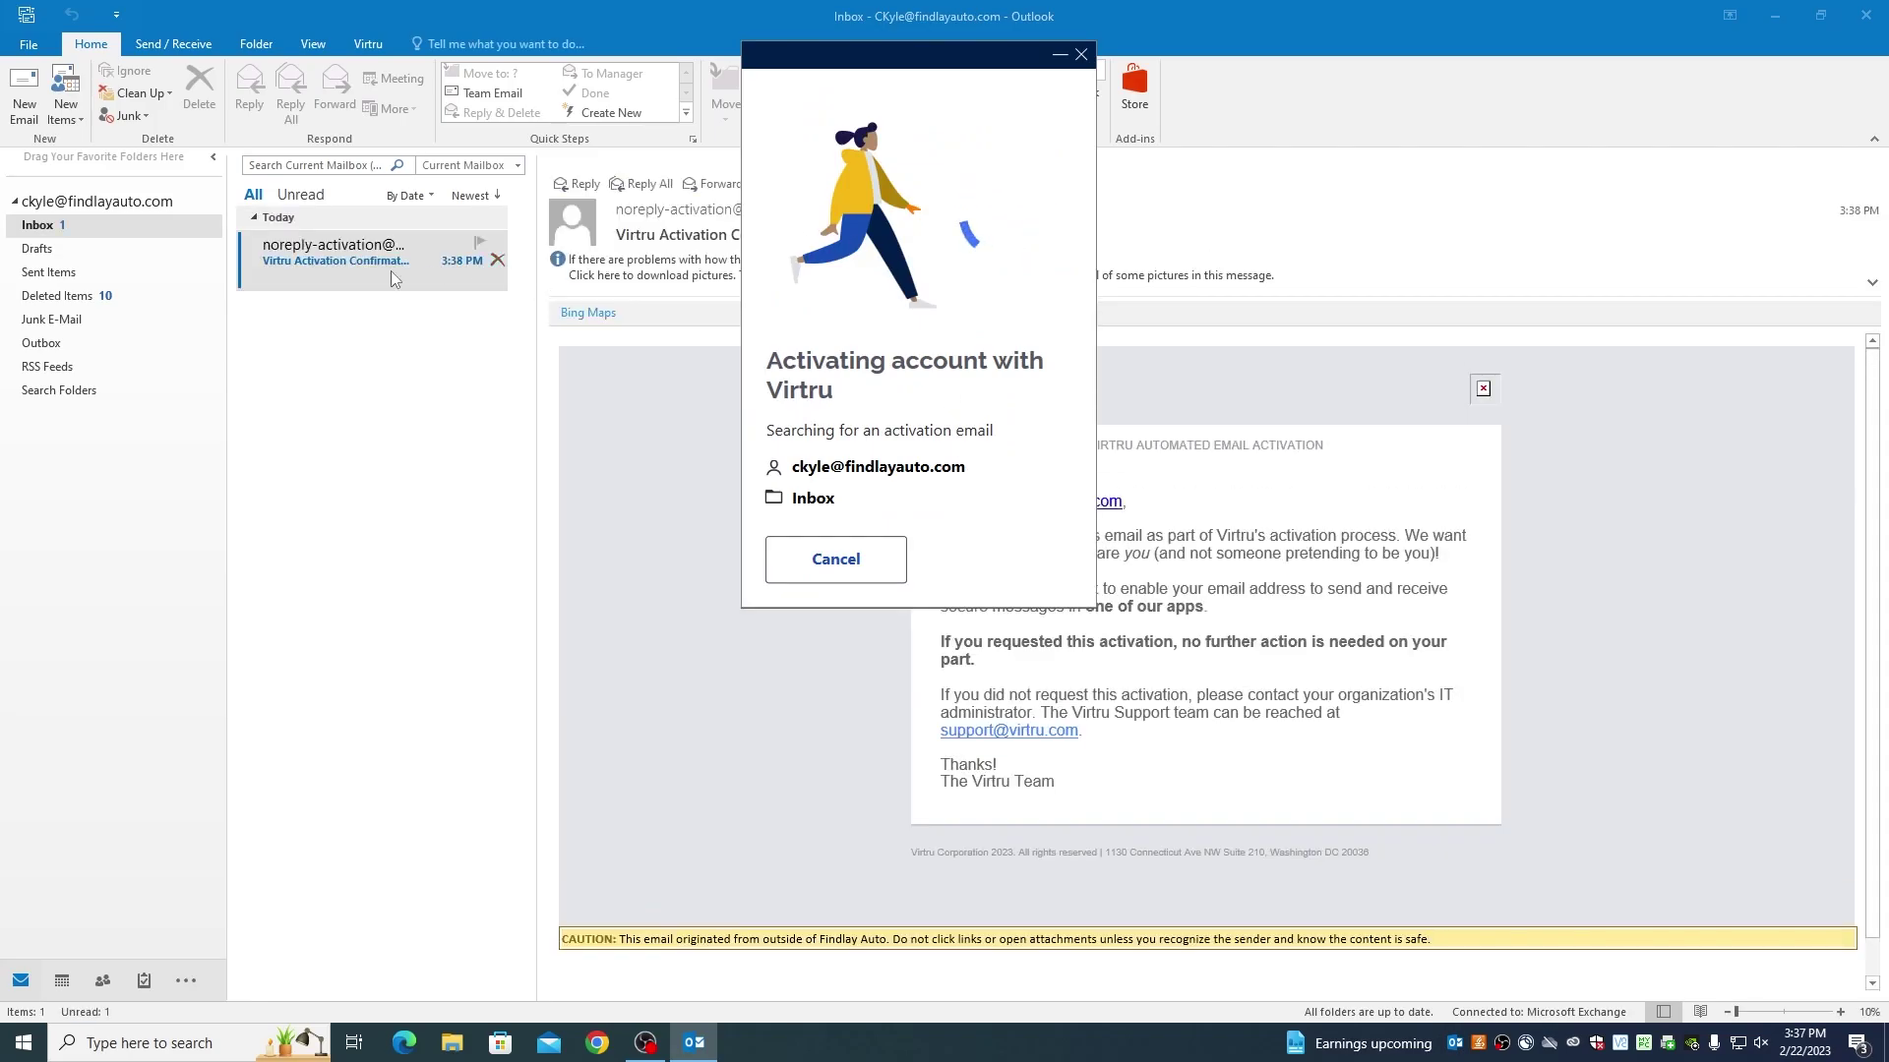
left_click(392, 280)
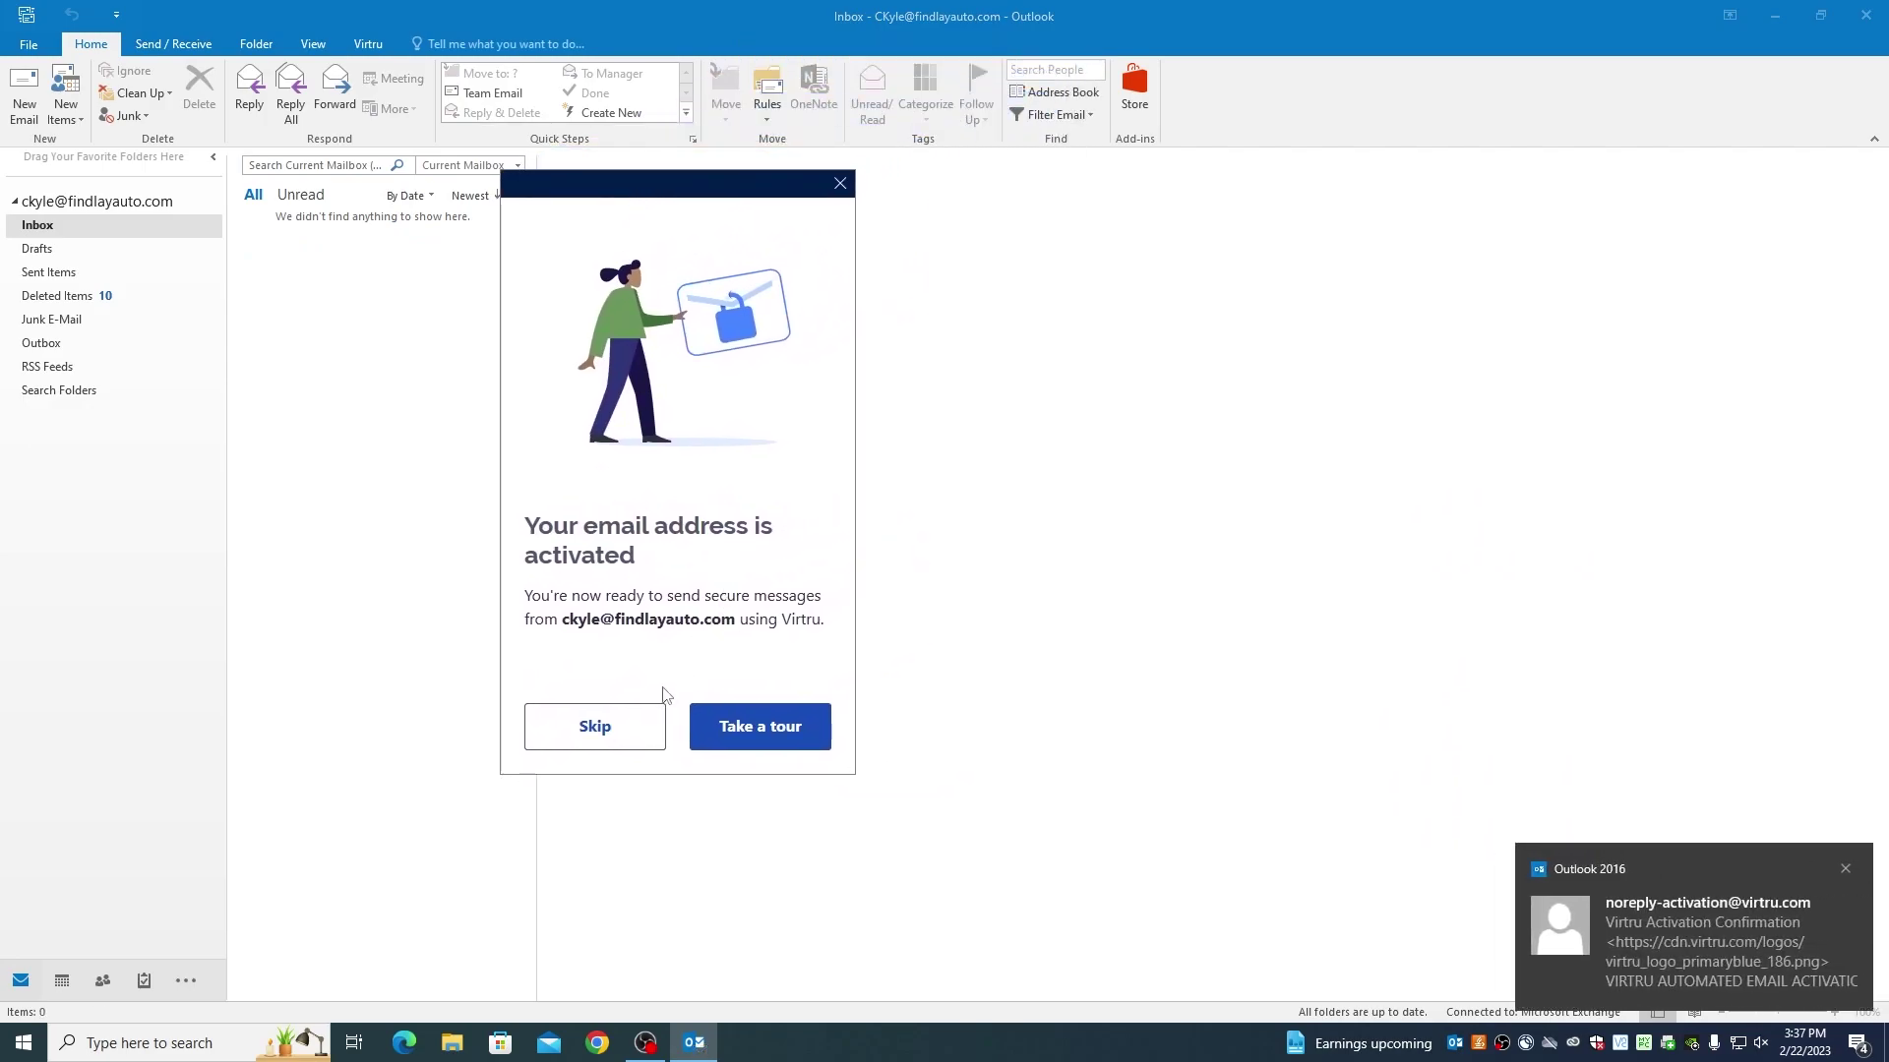
left_click(593, 736)
Review the Virtru ribbon options, then start a new blank email from Home
left_click(382, 54)
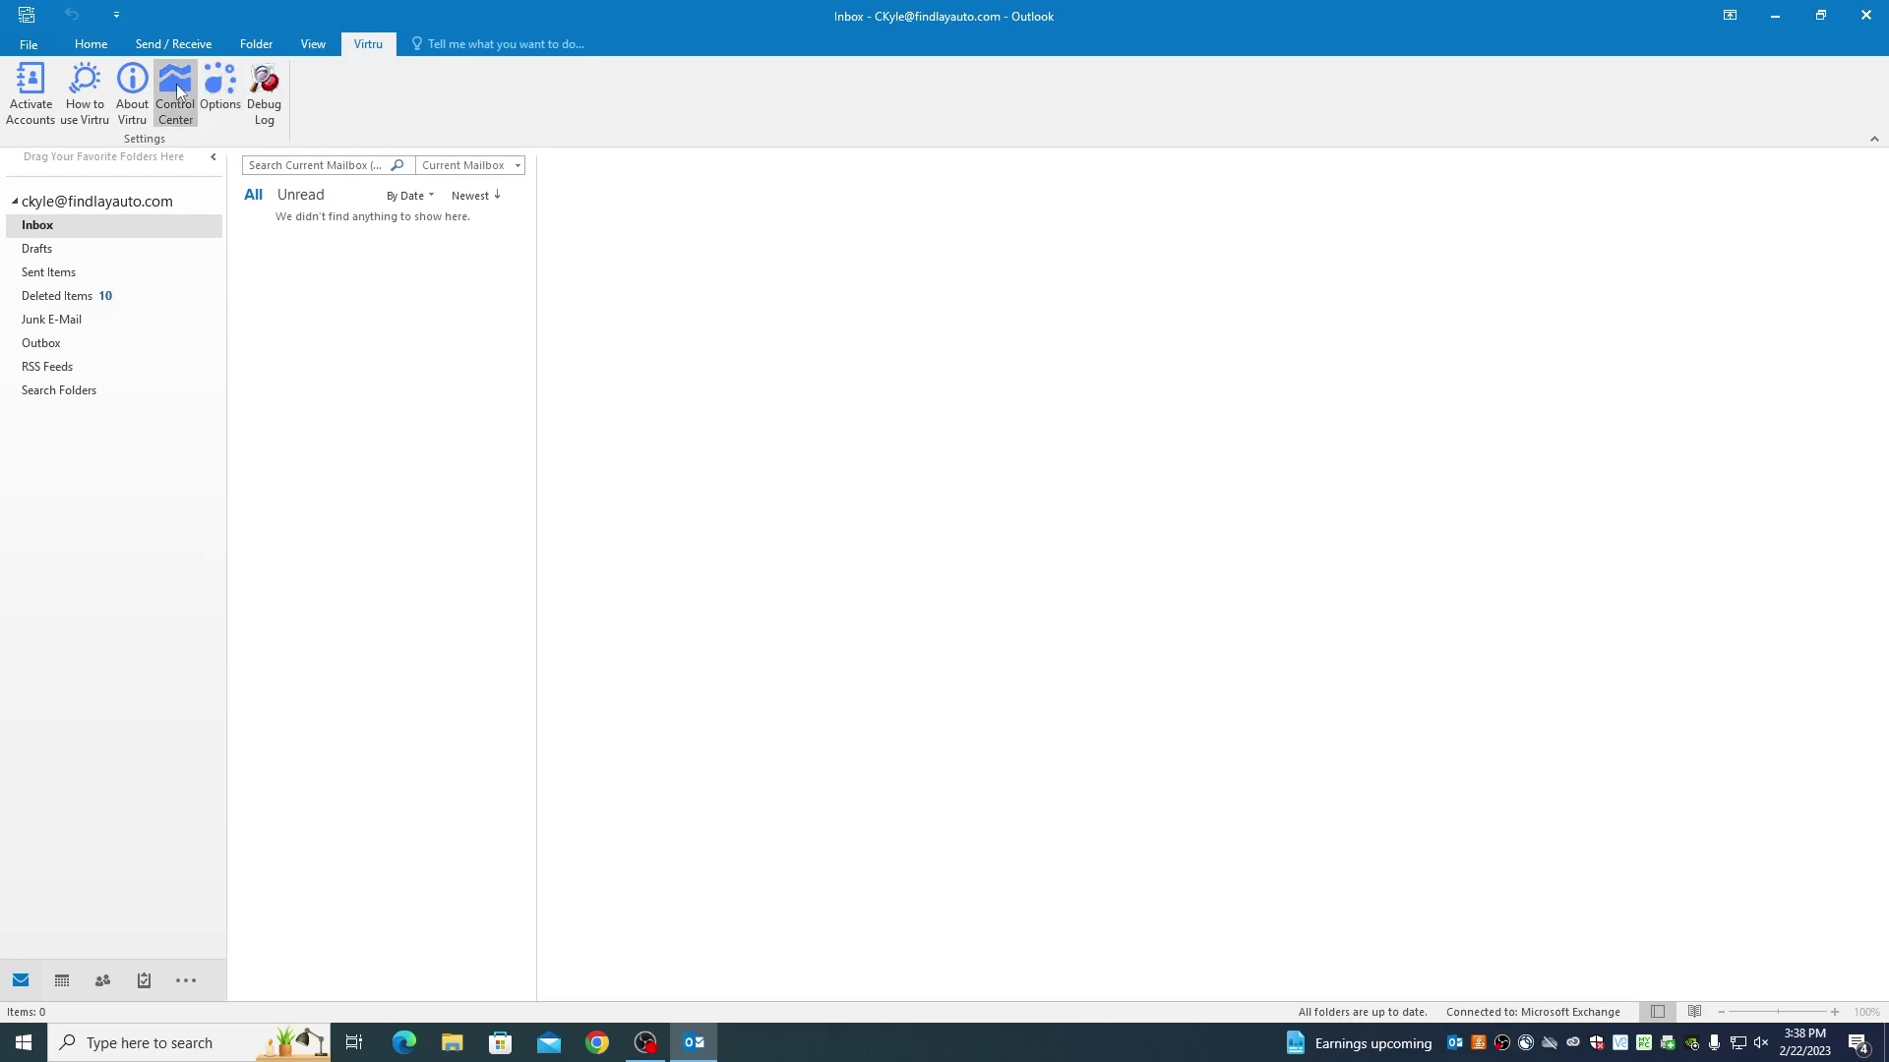
left_click(87, 46)
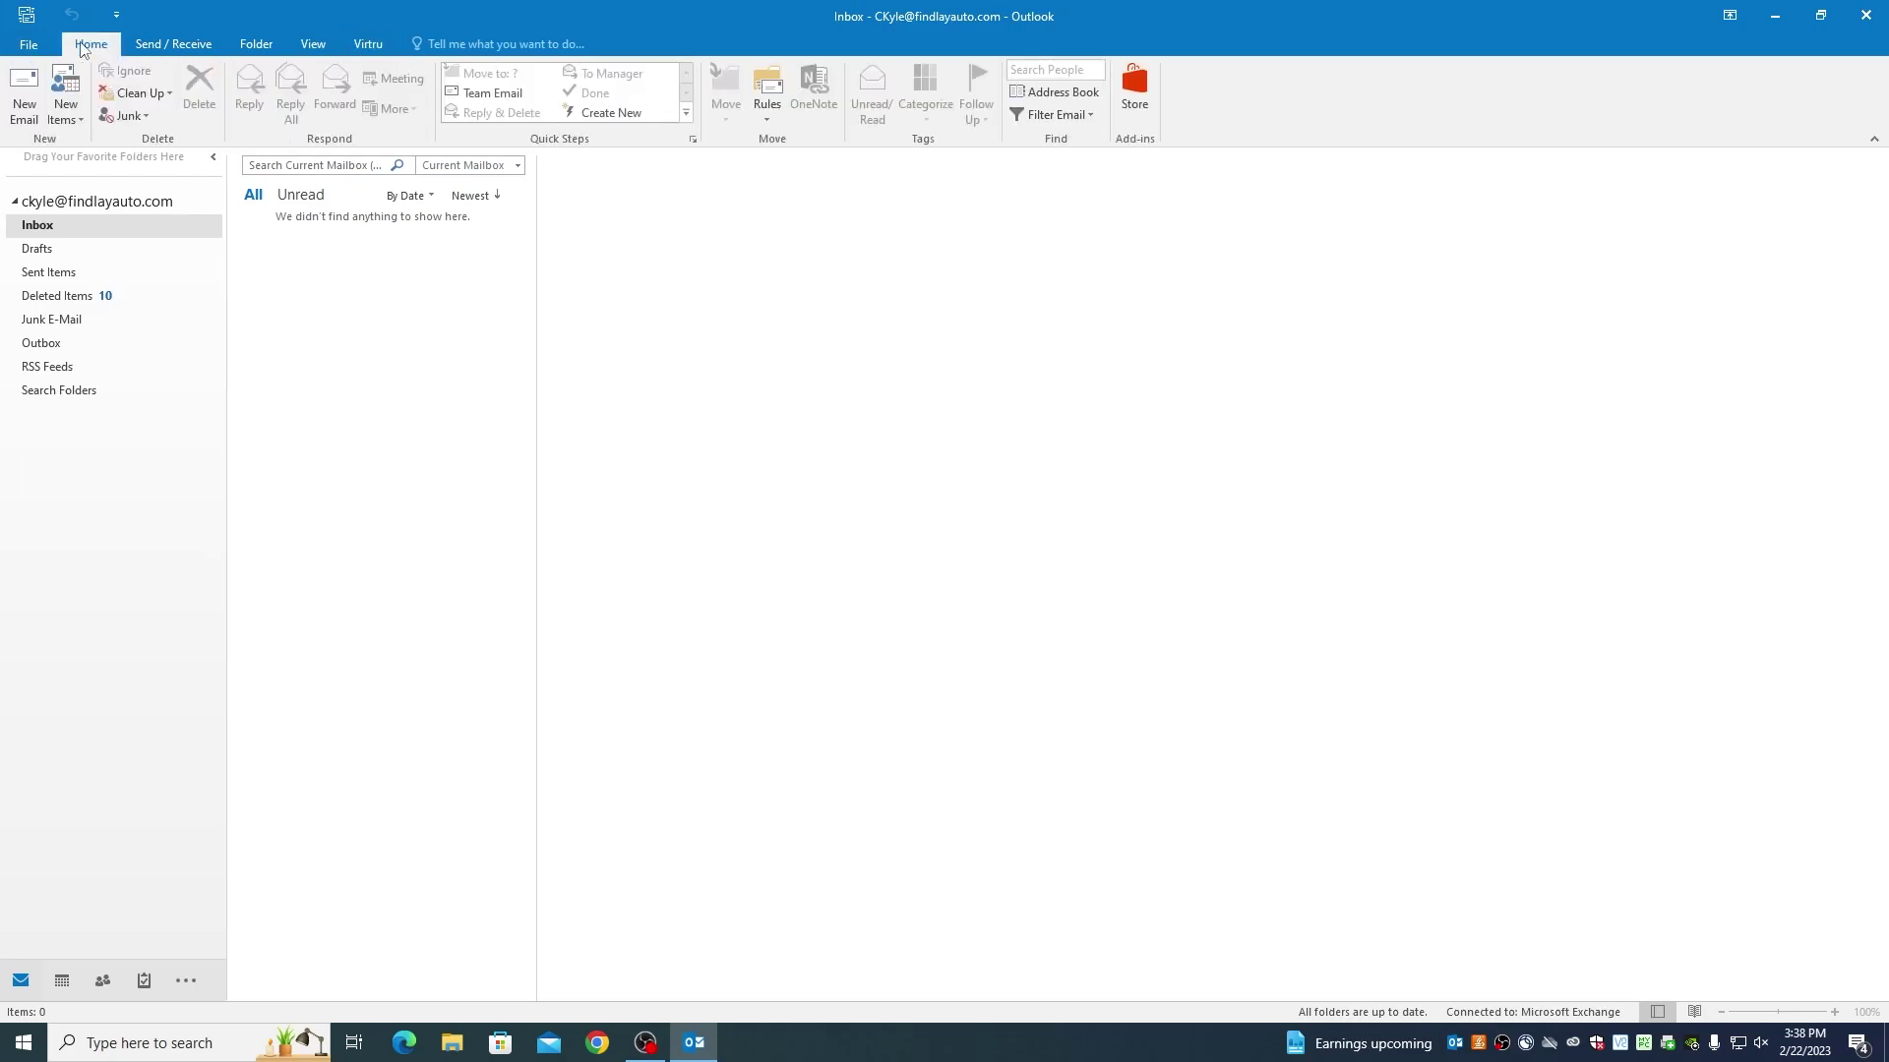
left_click(23, 94)
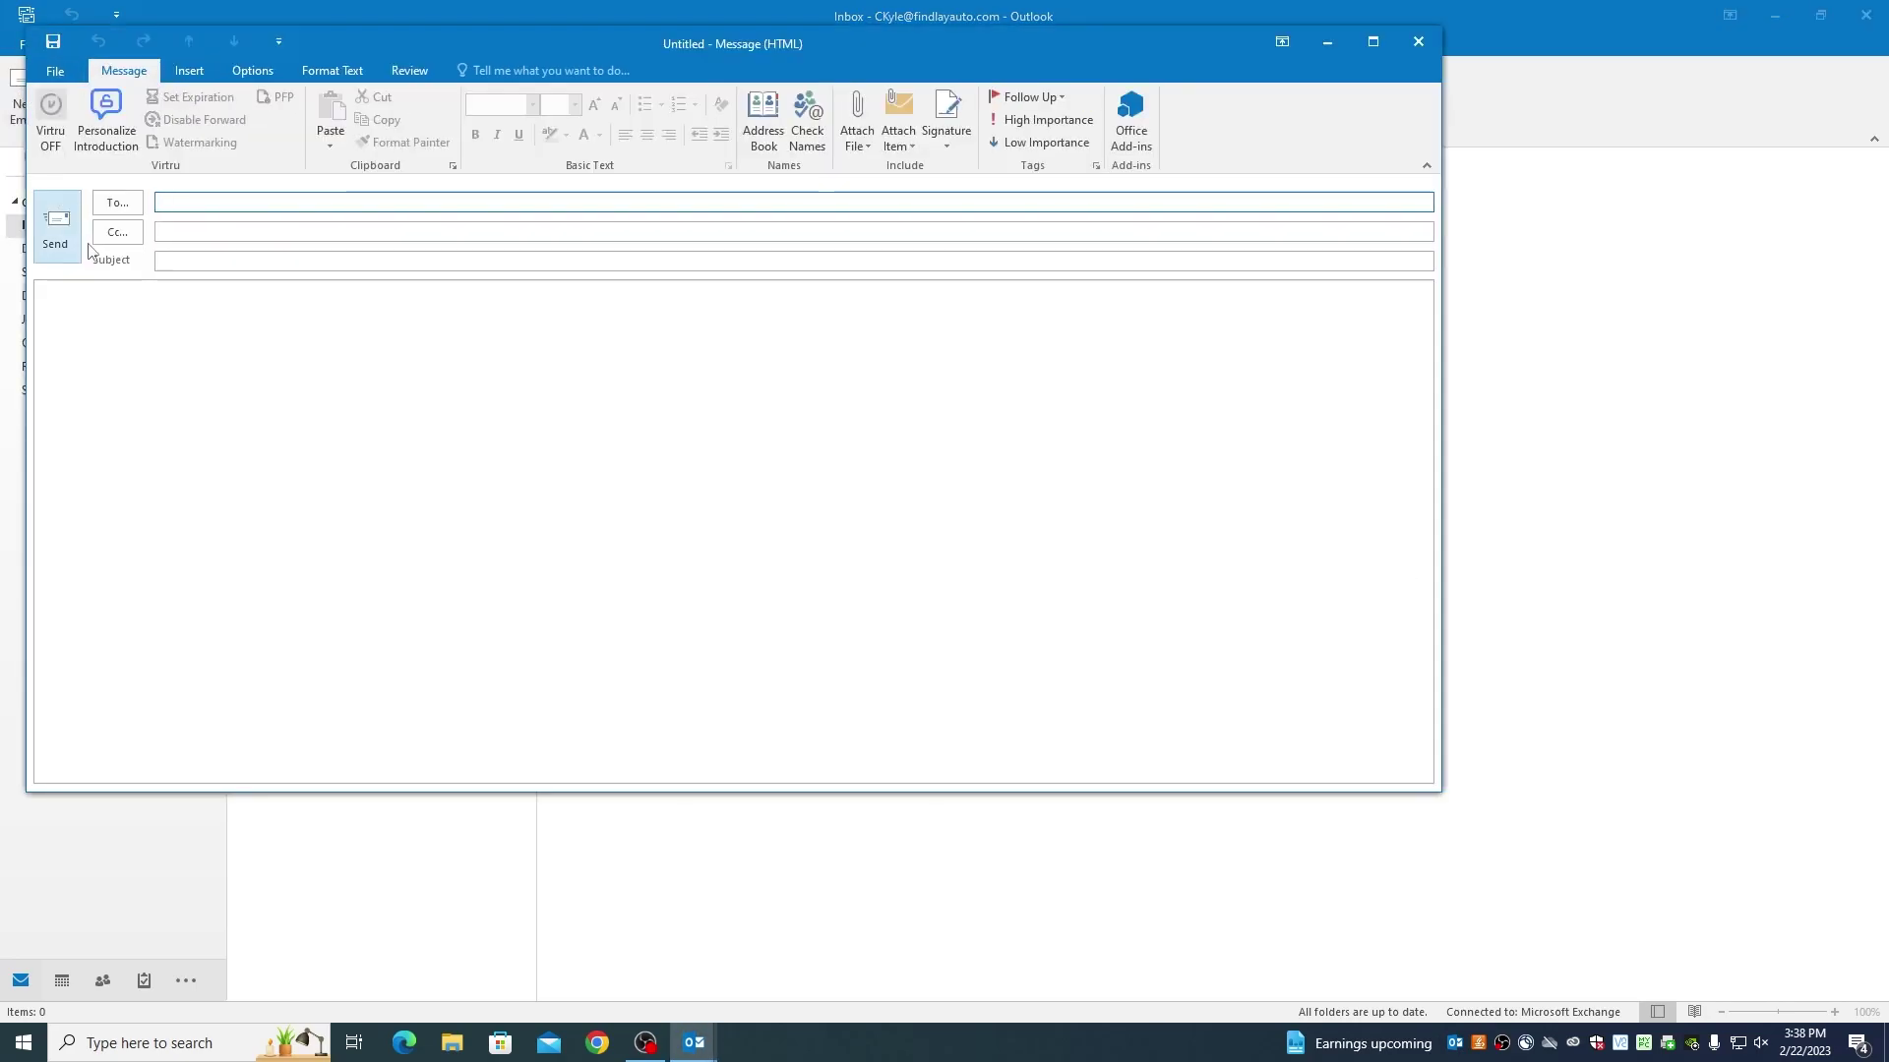
Switch Virtru protection ON and write HELLO in the message body
left_click(53, 118)
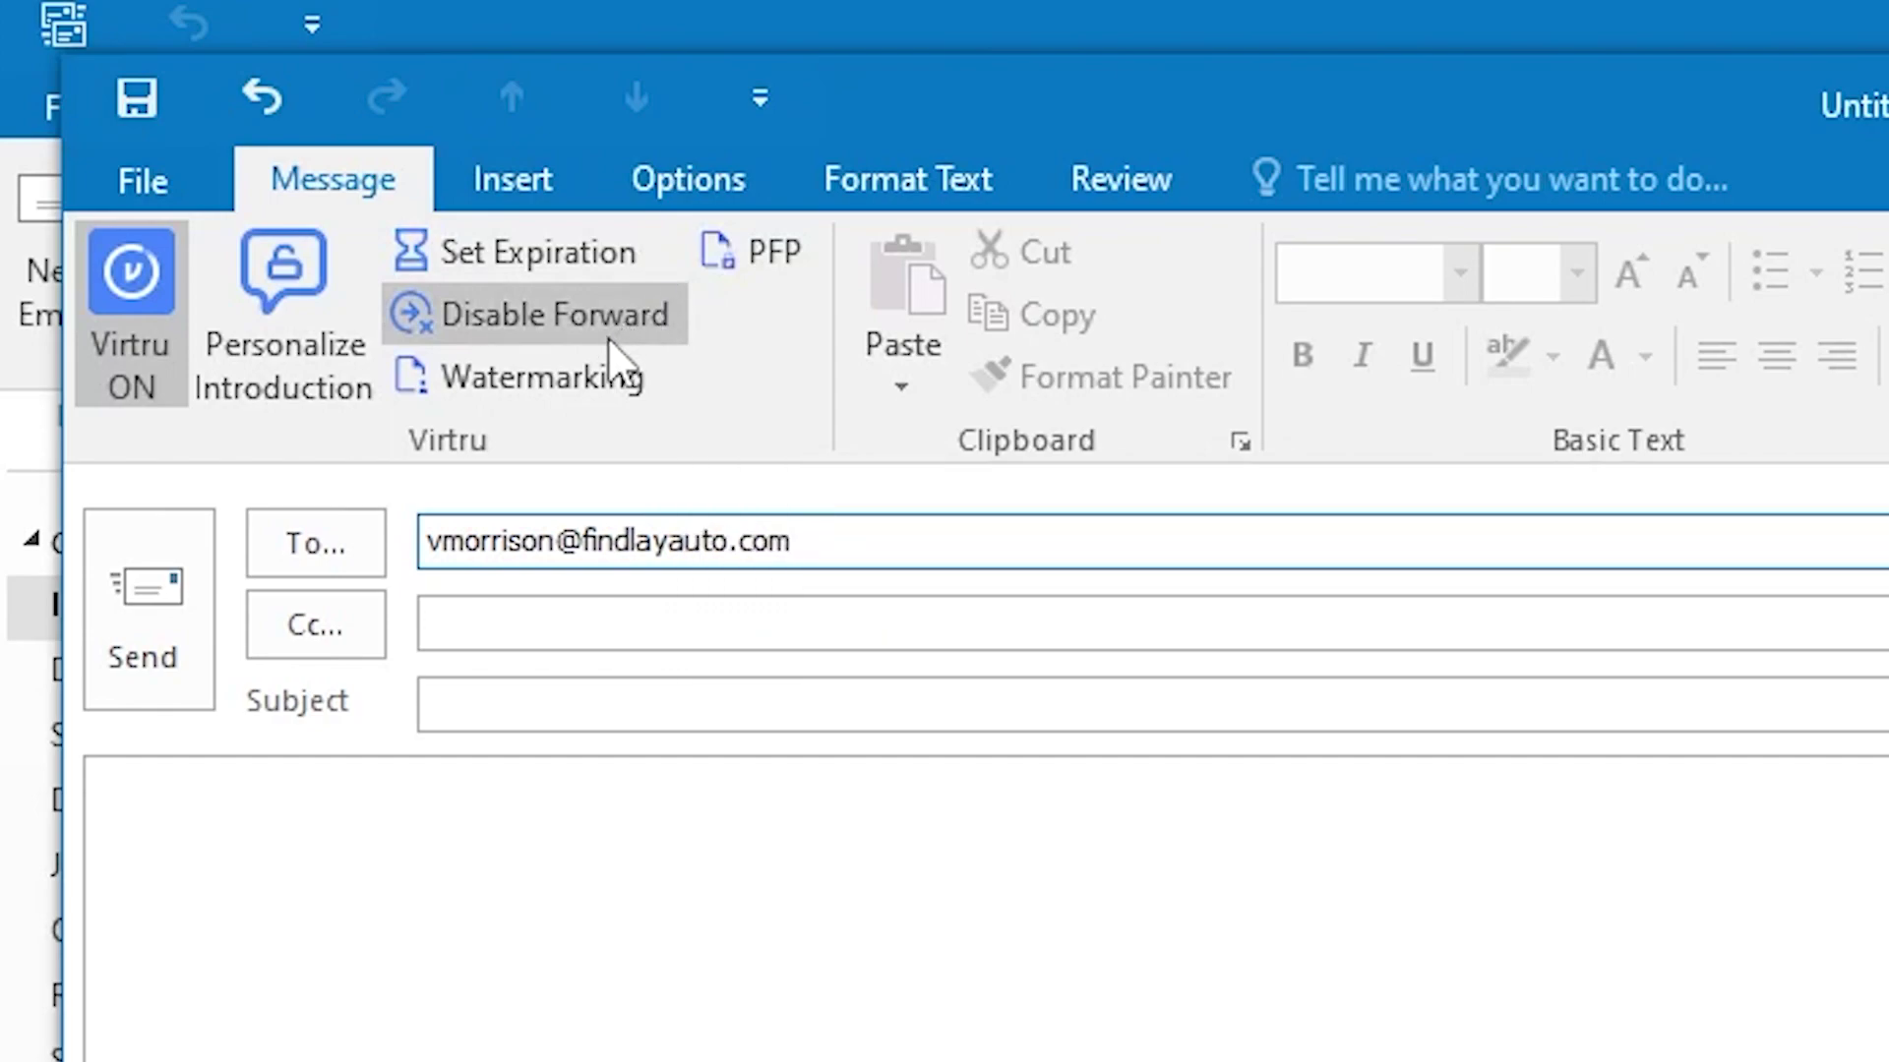
left_click(657, 853)
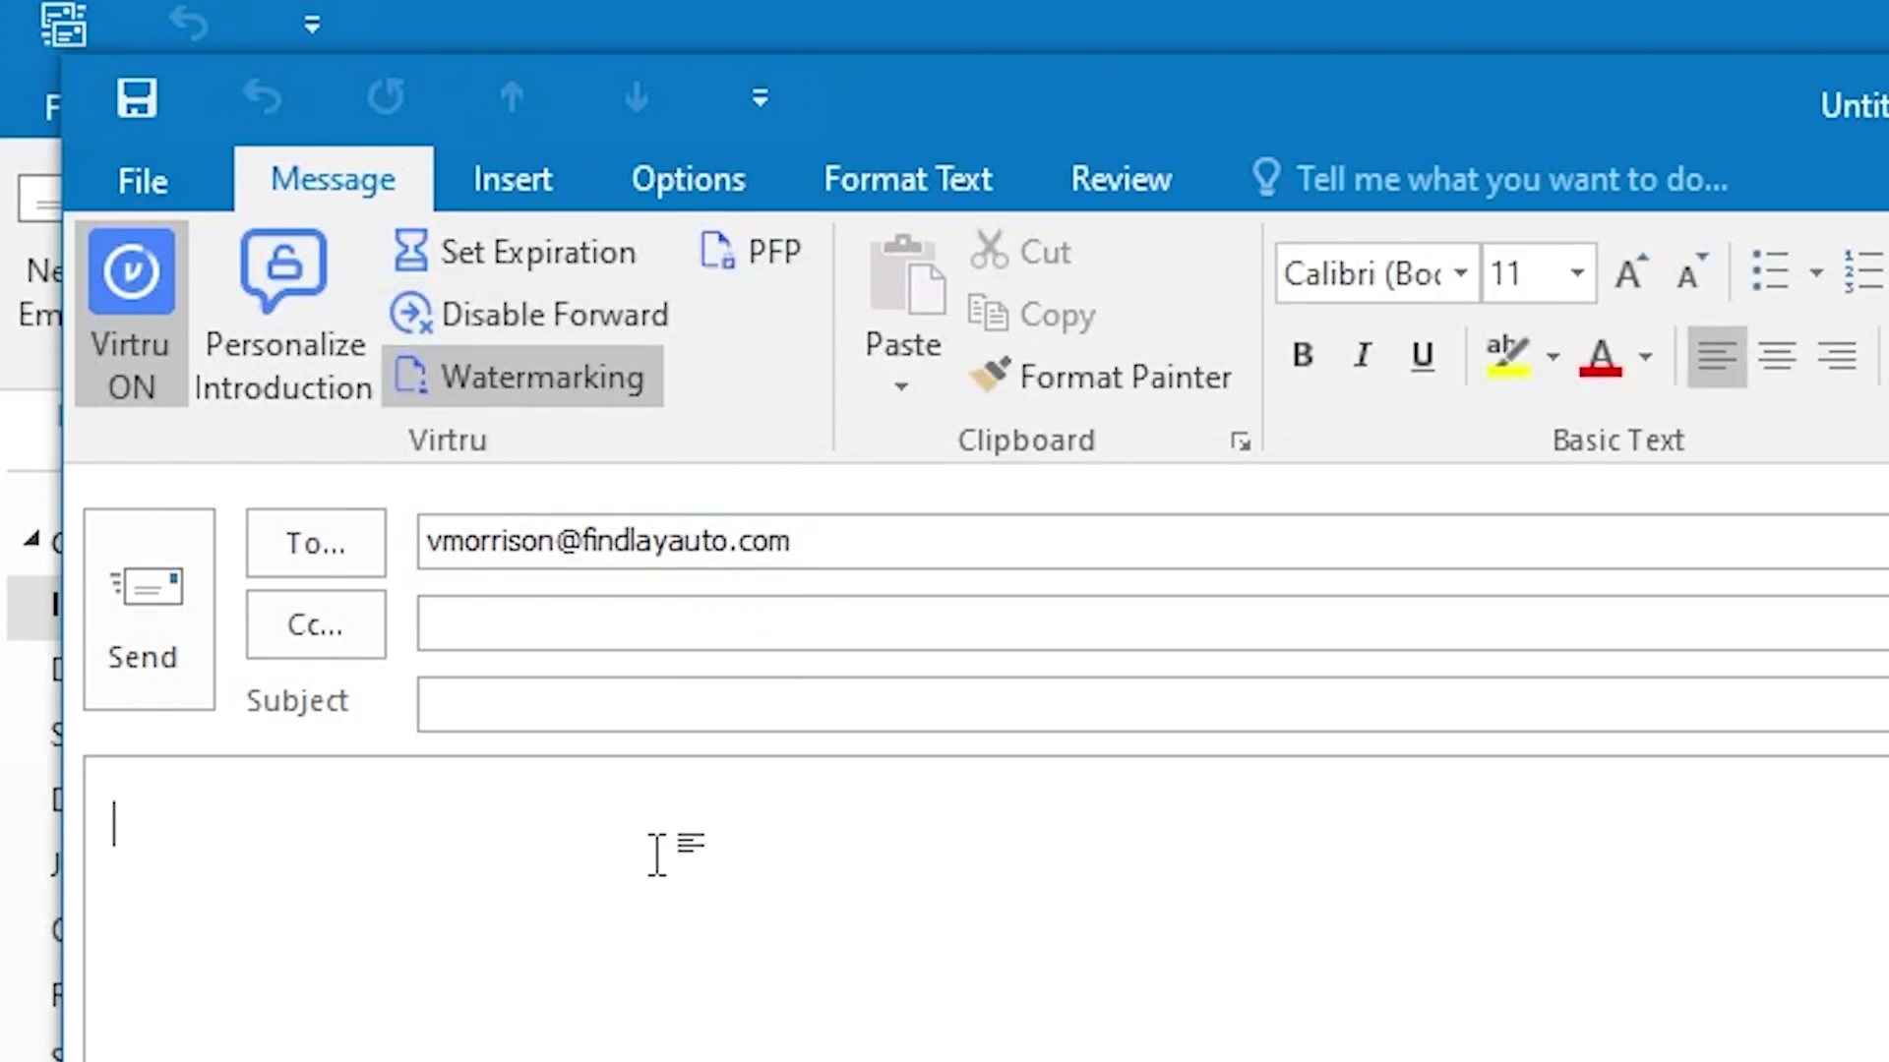
type("HELLO")
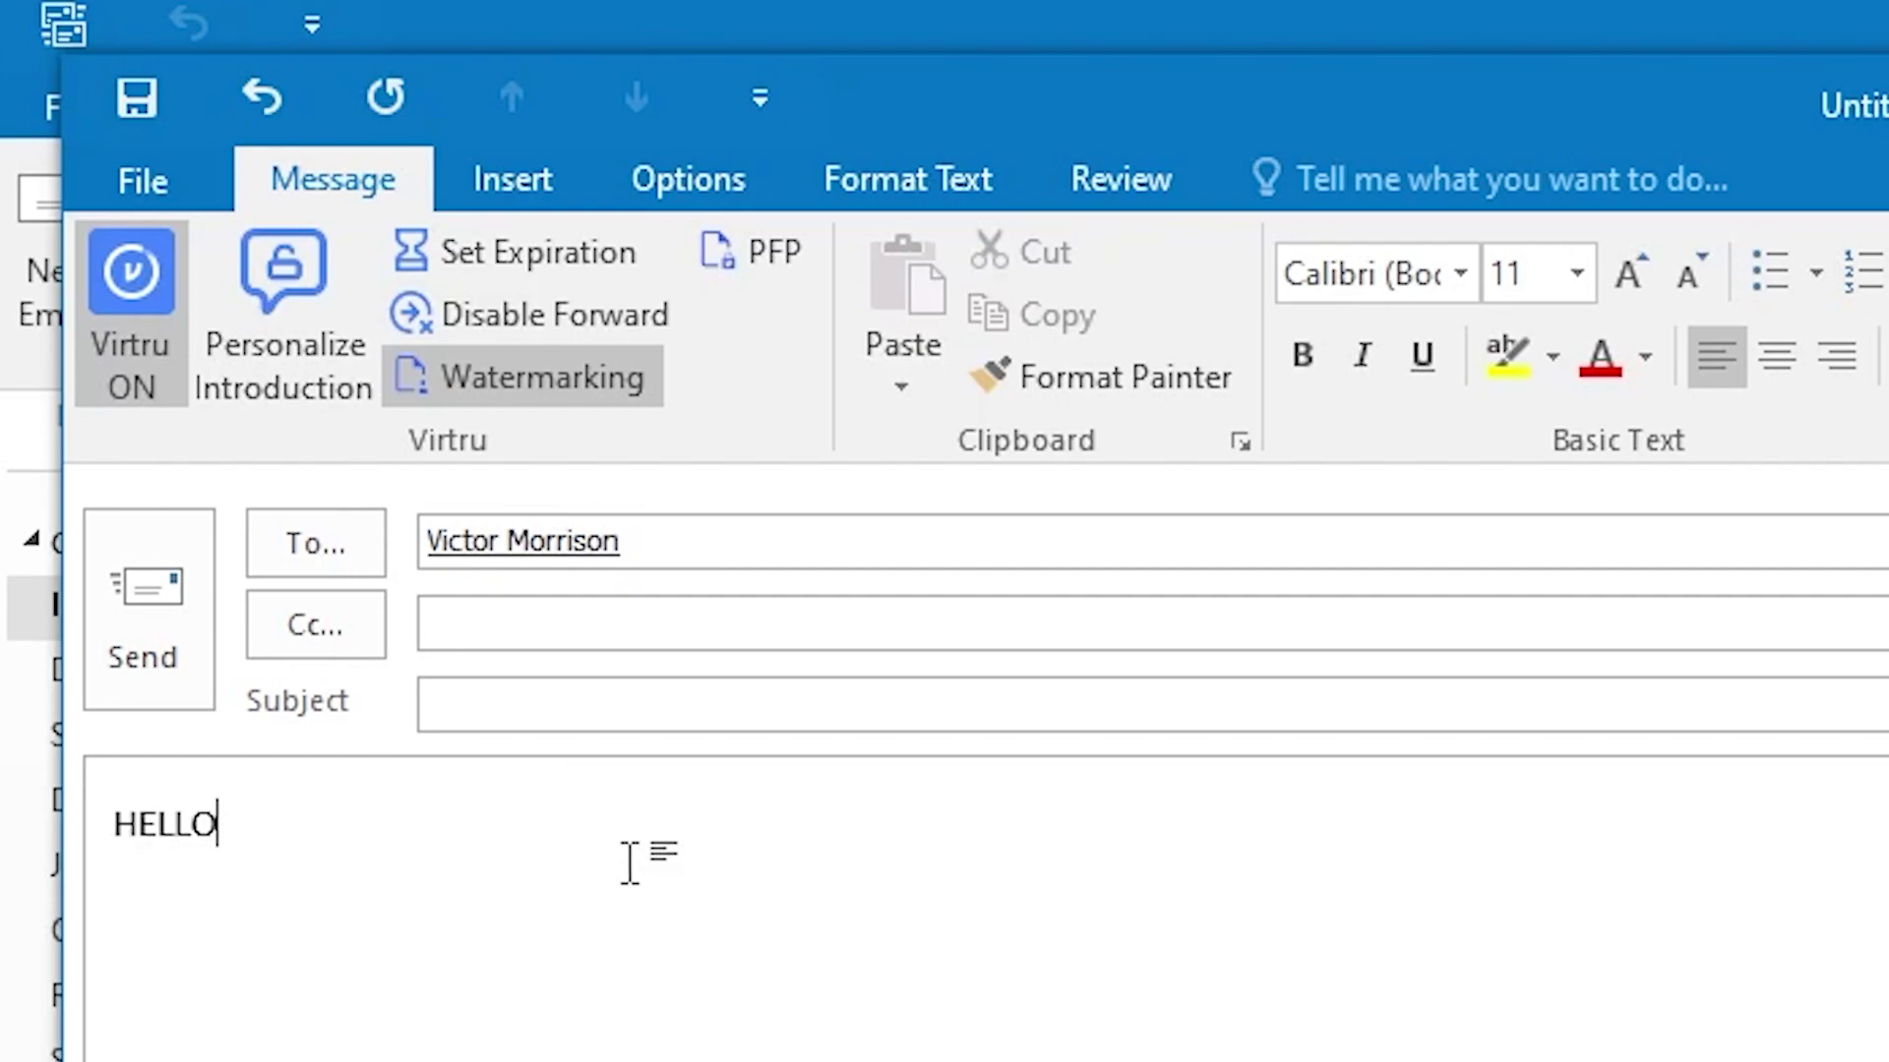
left_click(559, 703)
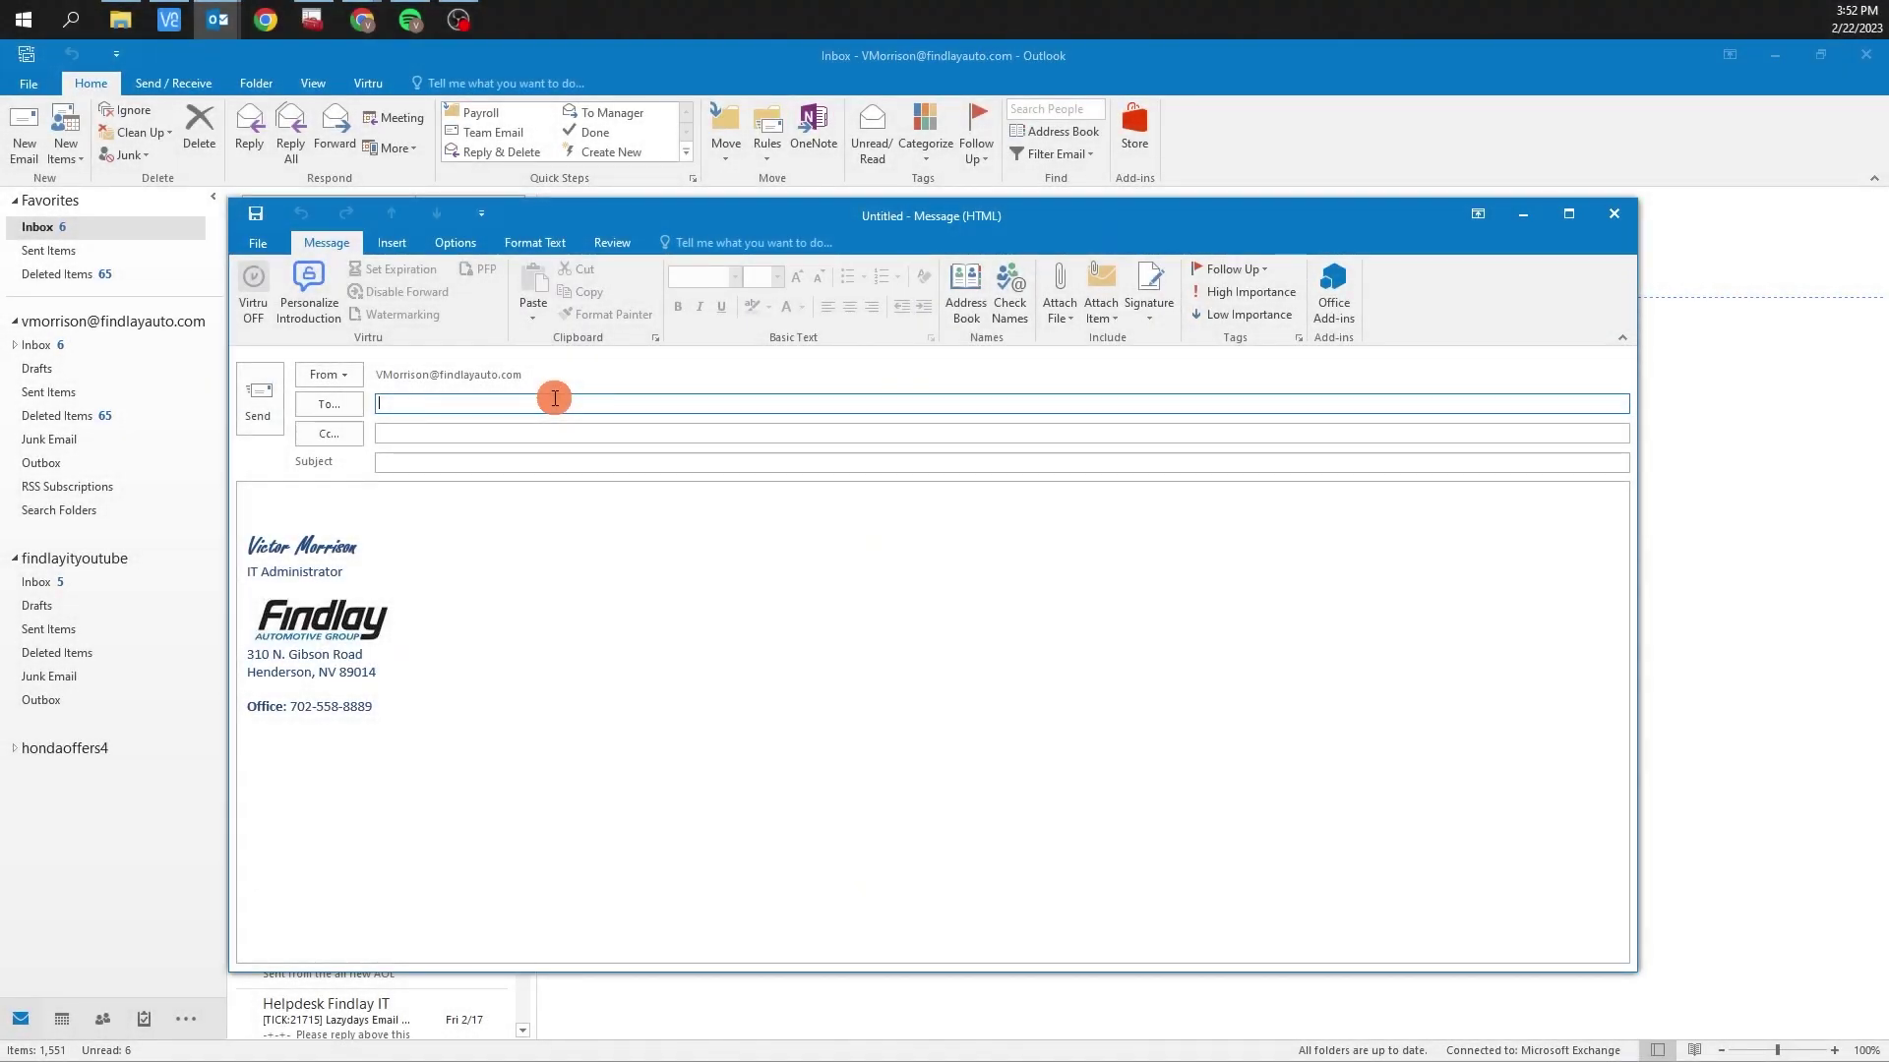
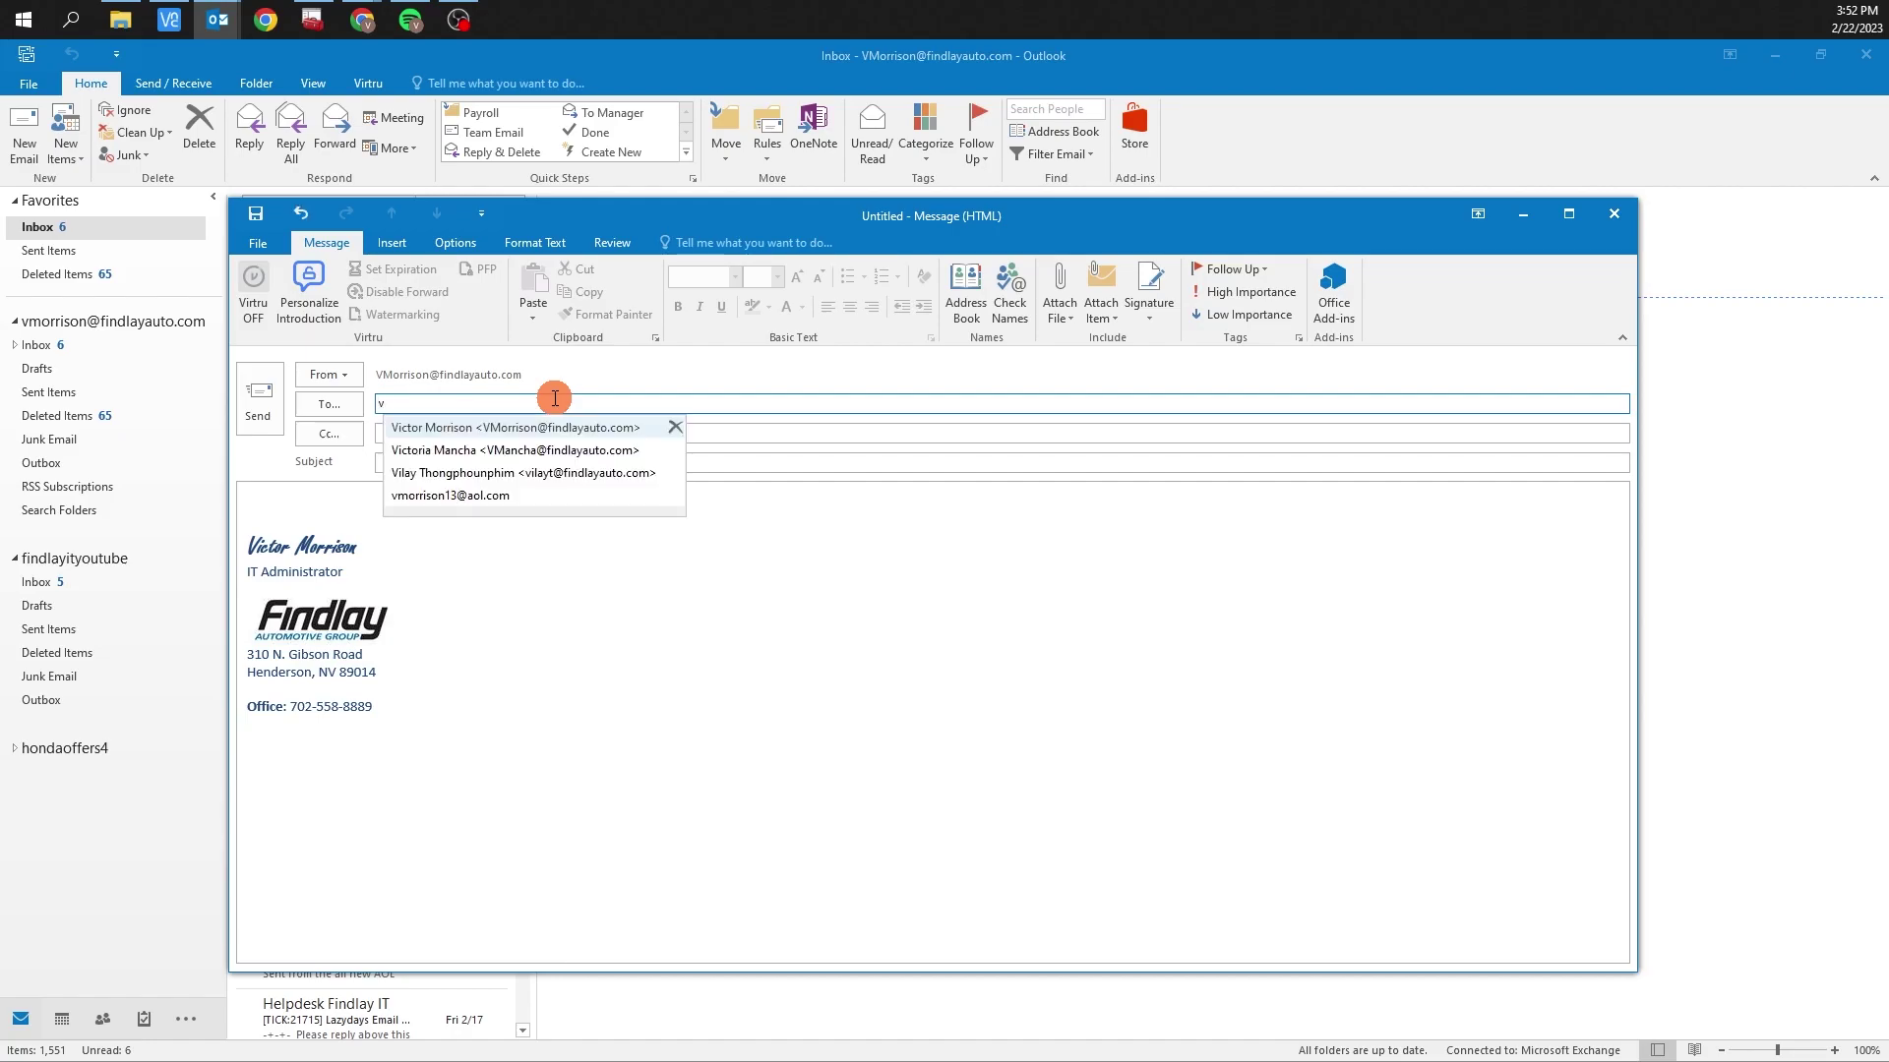
Address the email to the personal AOL contact and enter the subject 'Numbers'
key("Down")
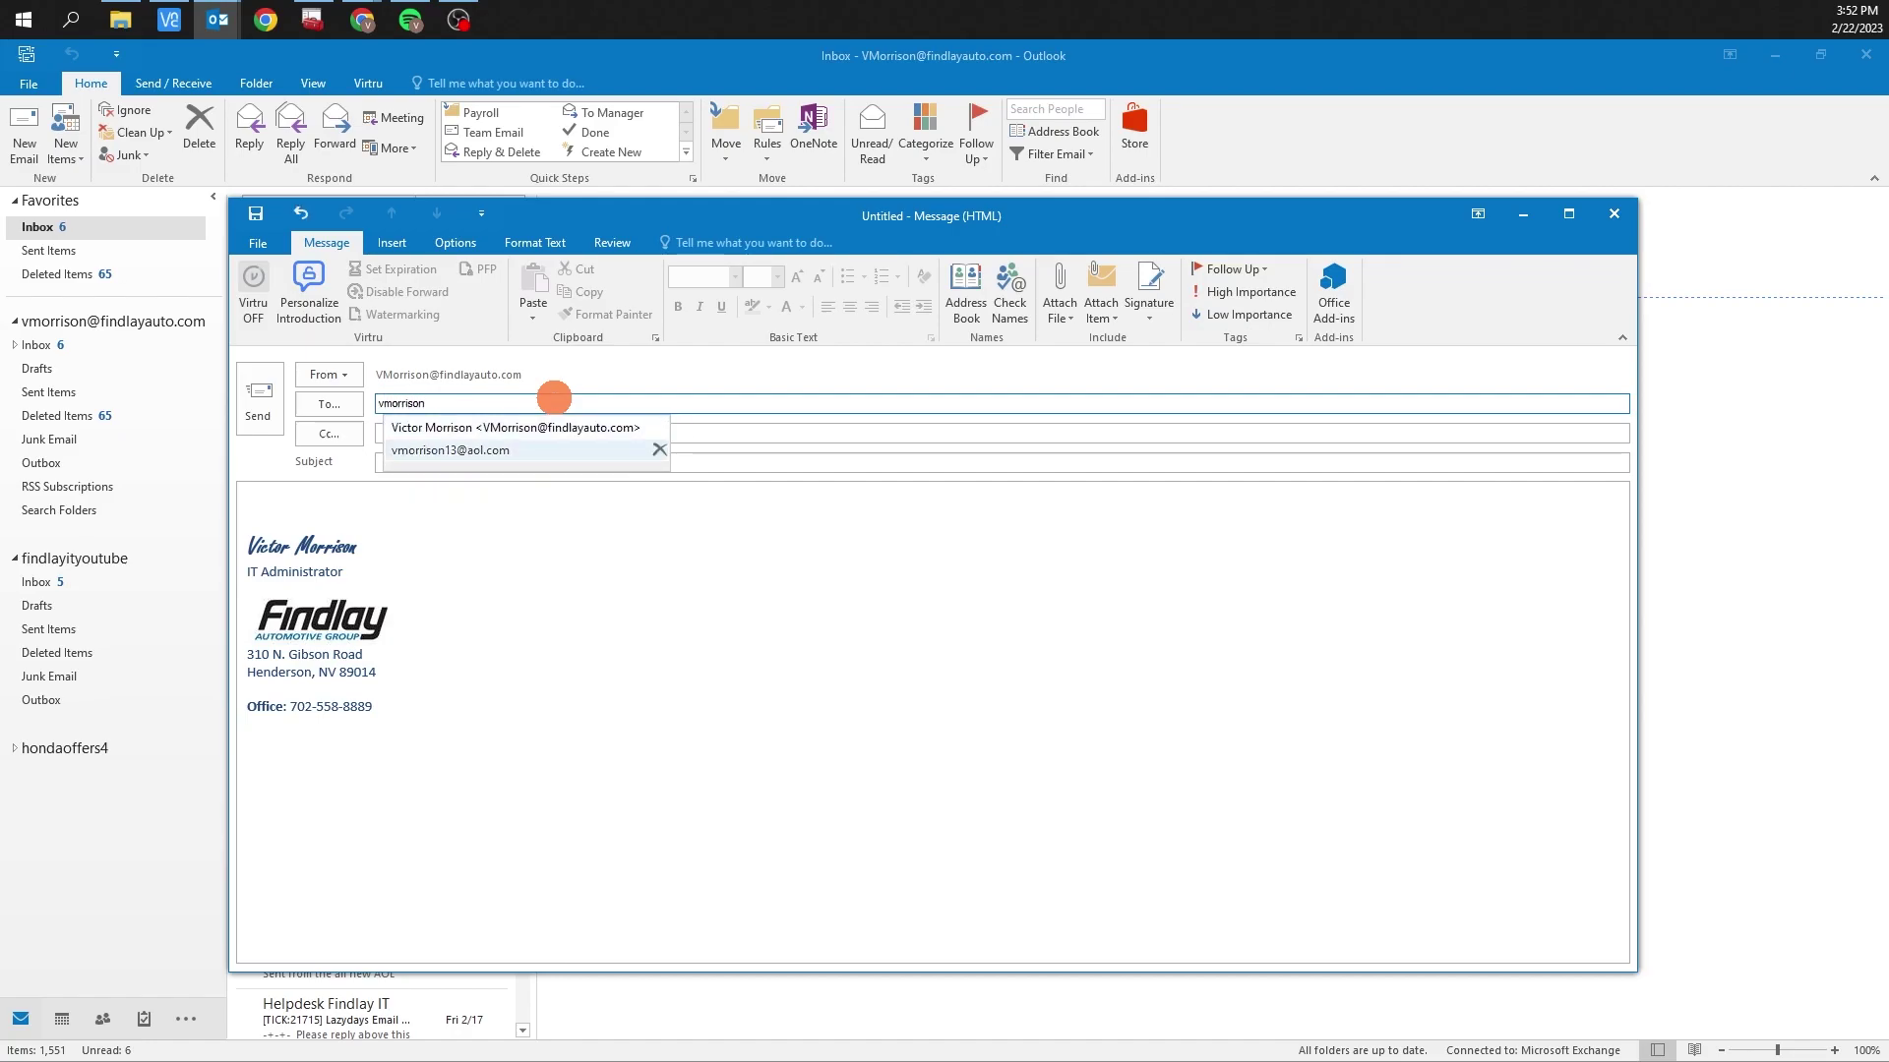
key("Return")
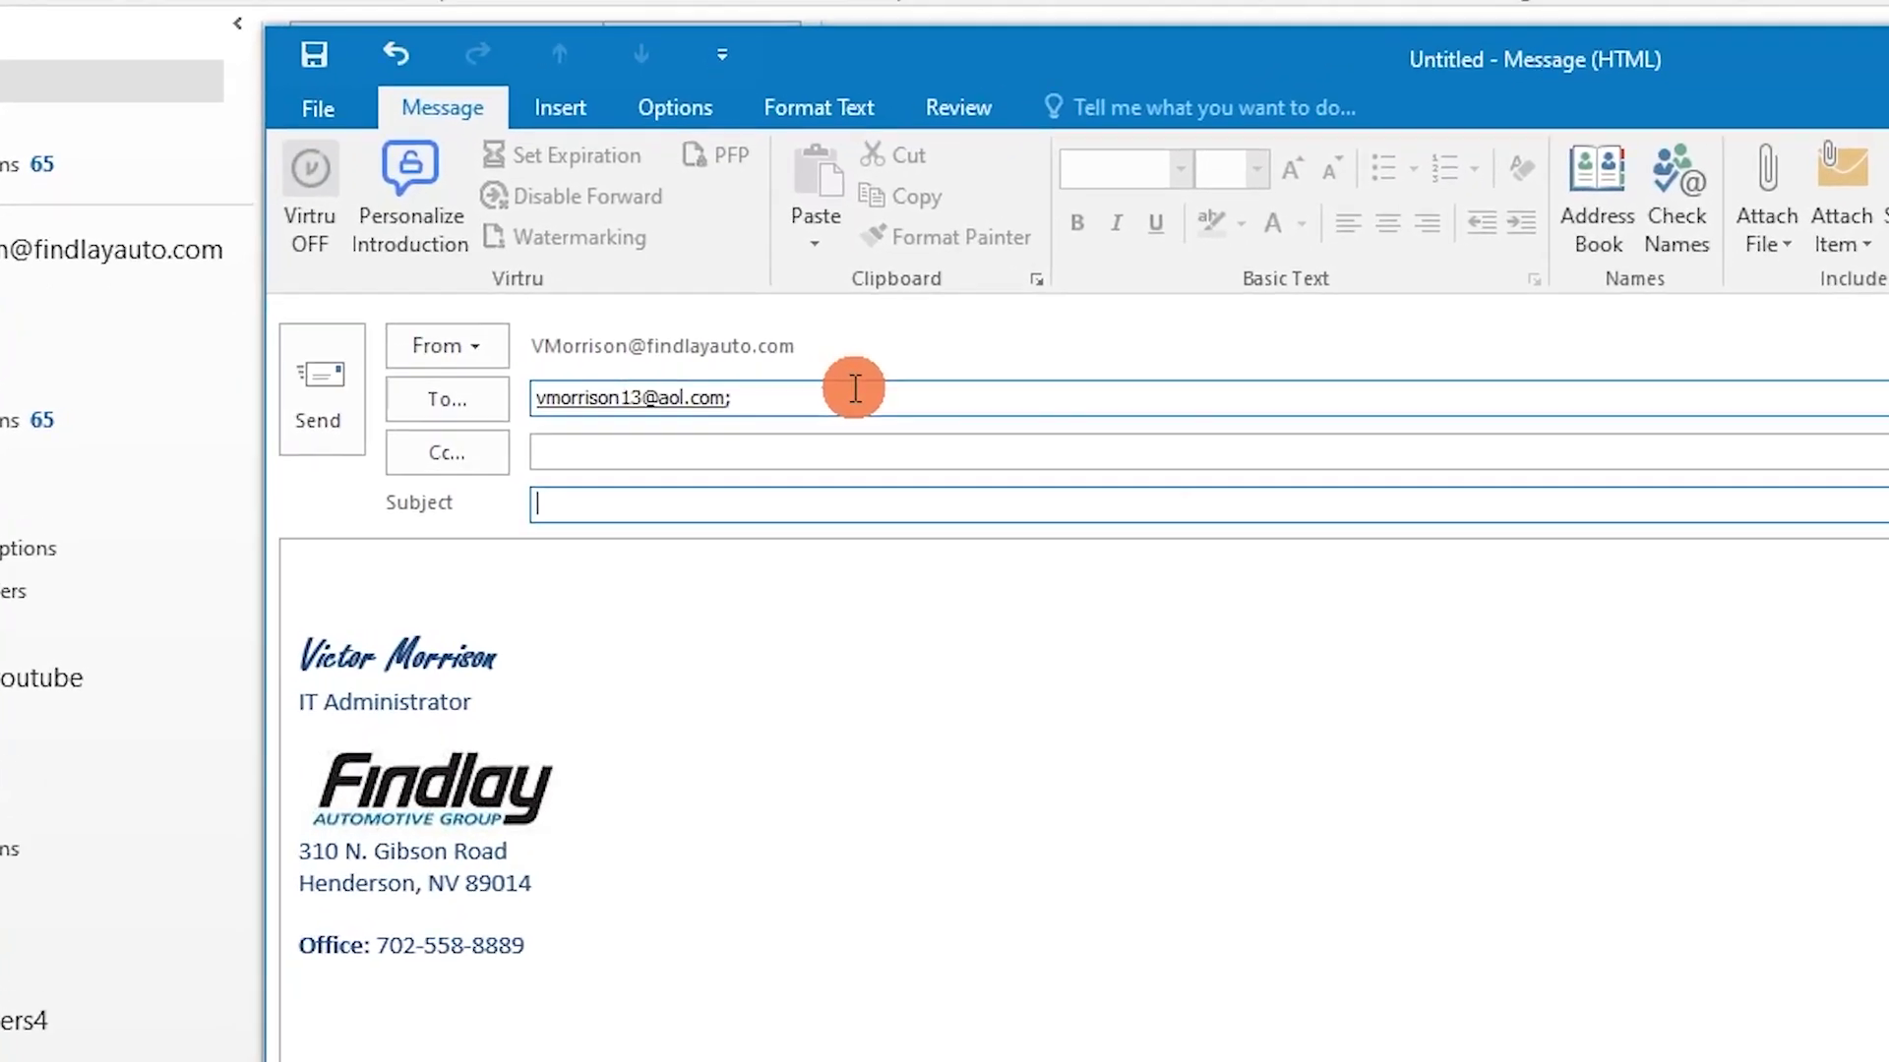
key("Tab")
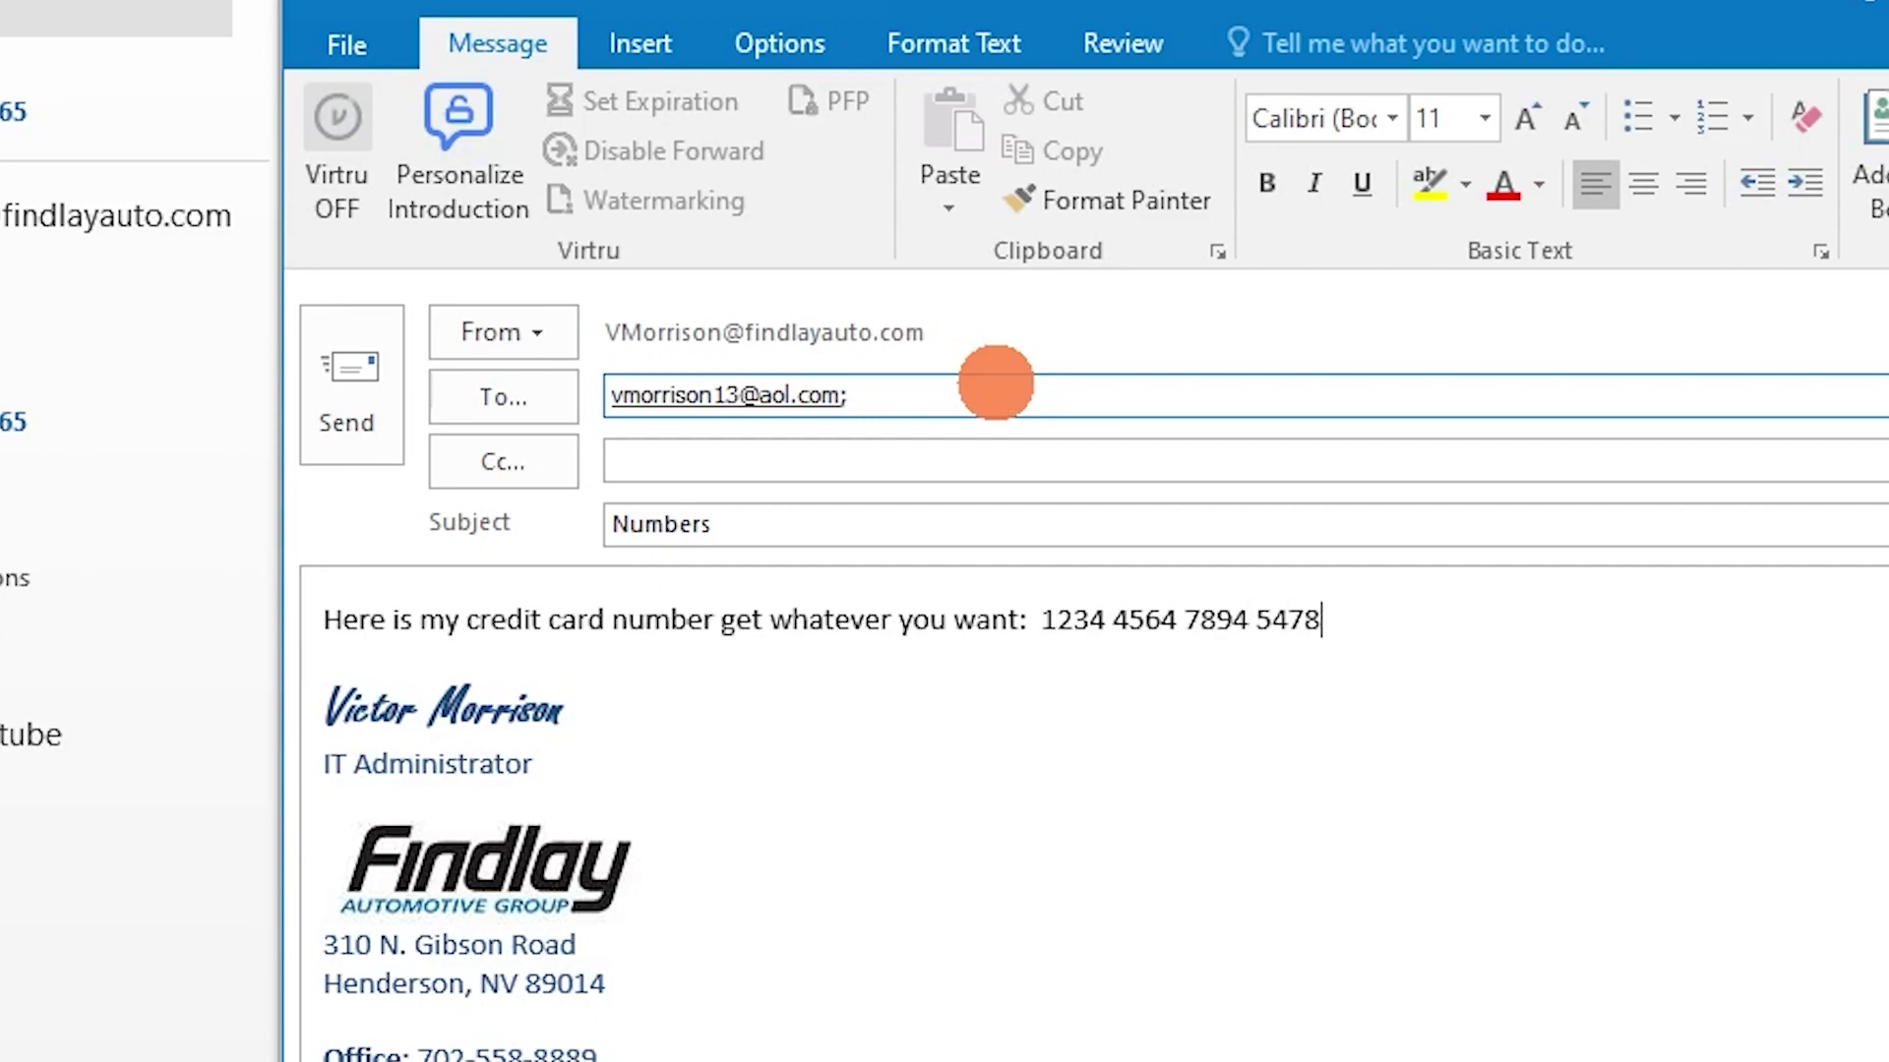
Type the card and social security numbers in the body and try sending
key("Return")
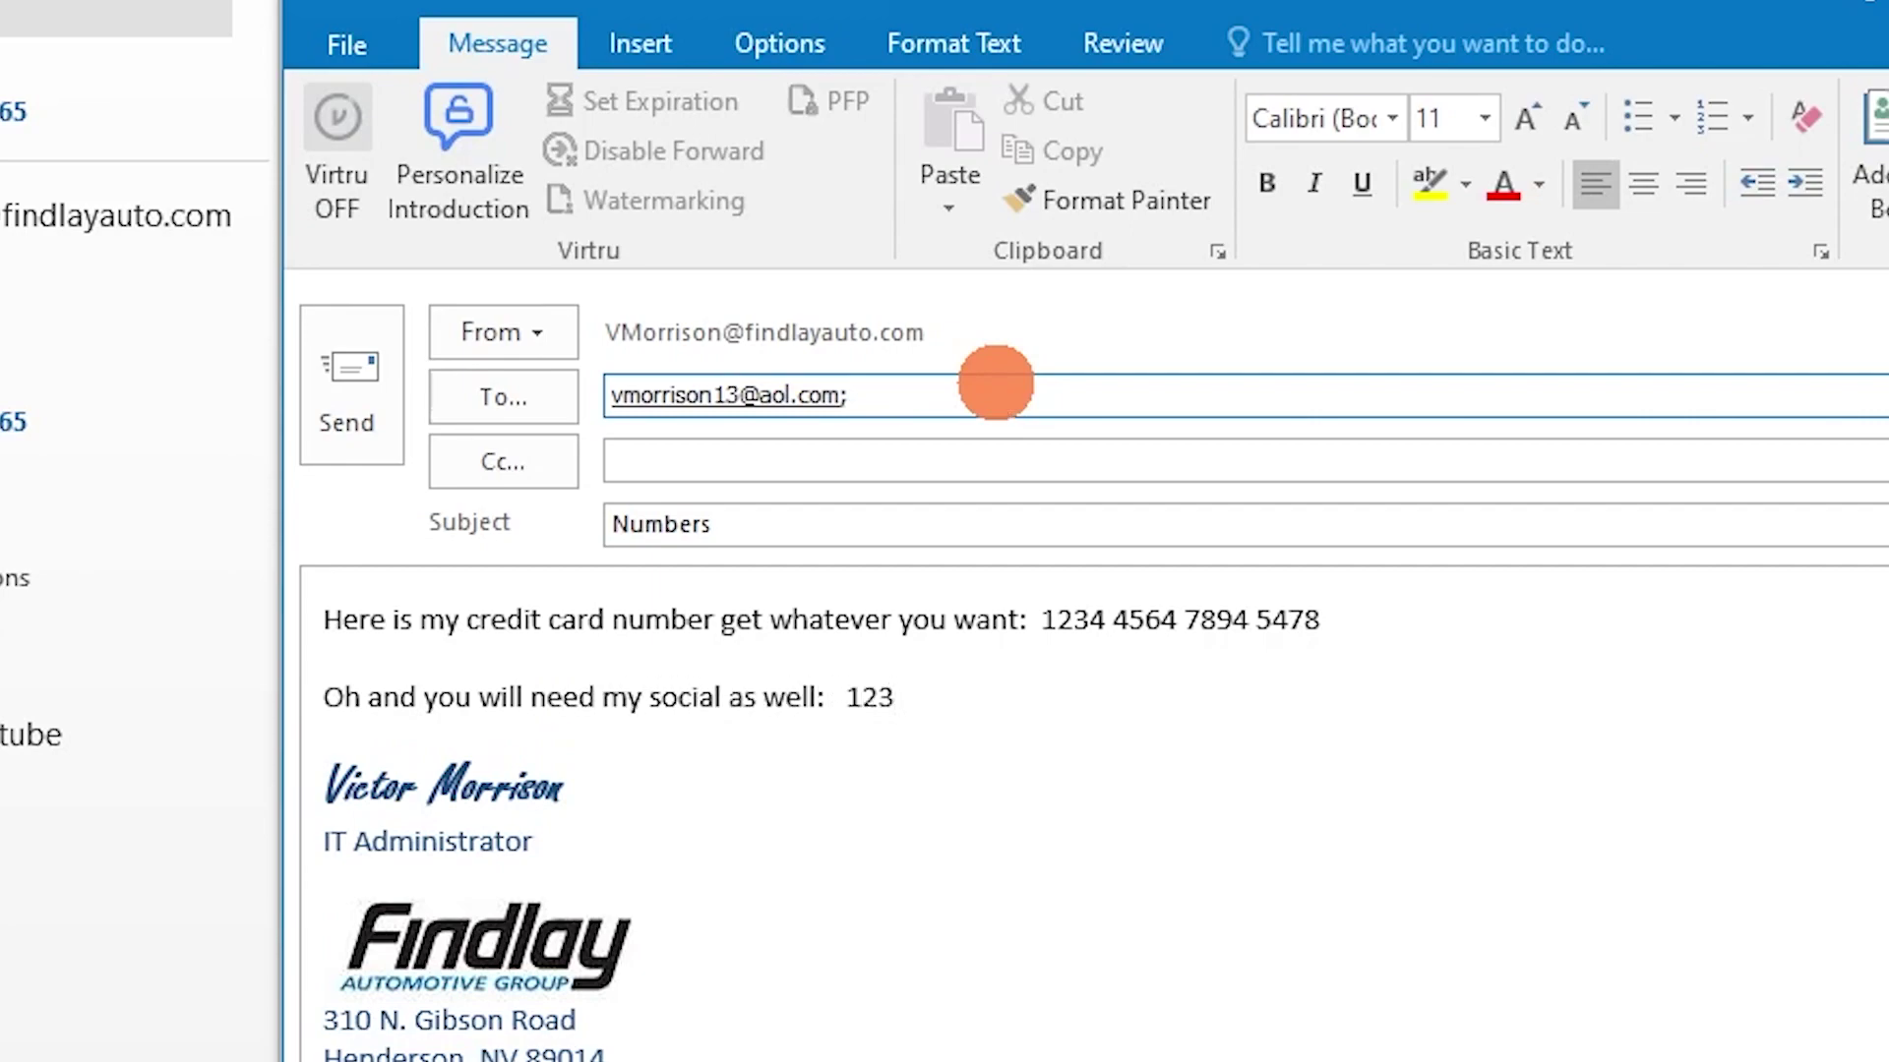
type("4567")
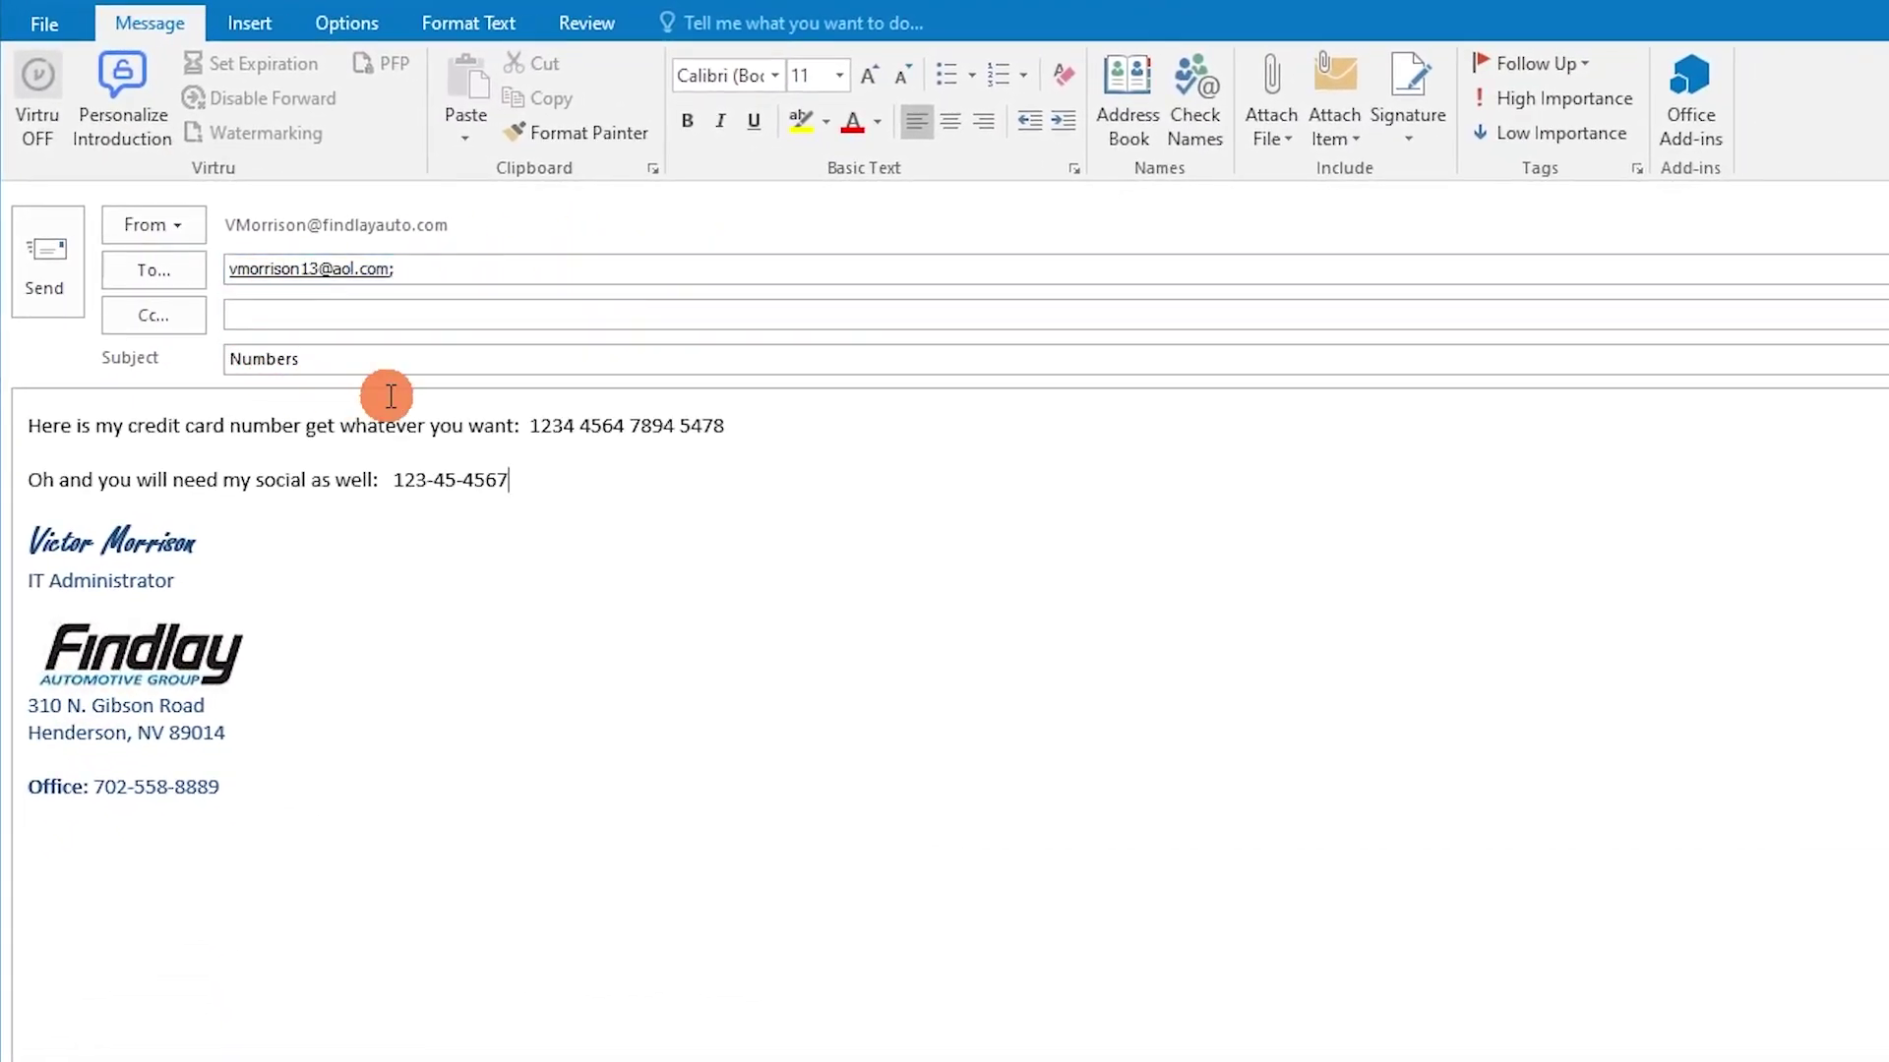
left_click(63, 262)
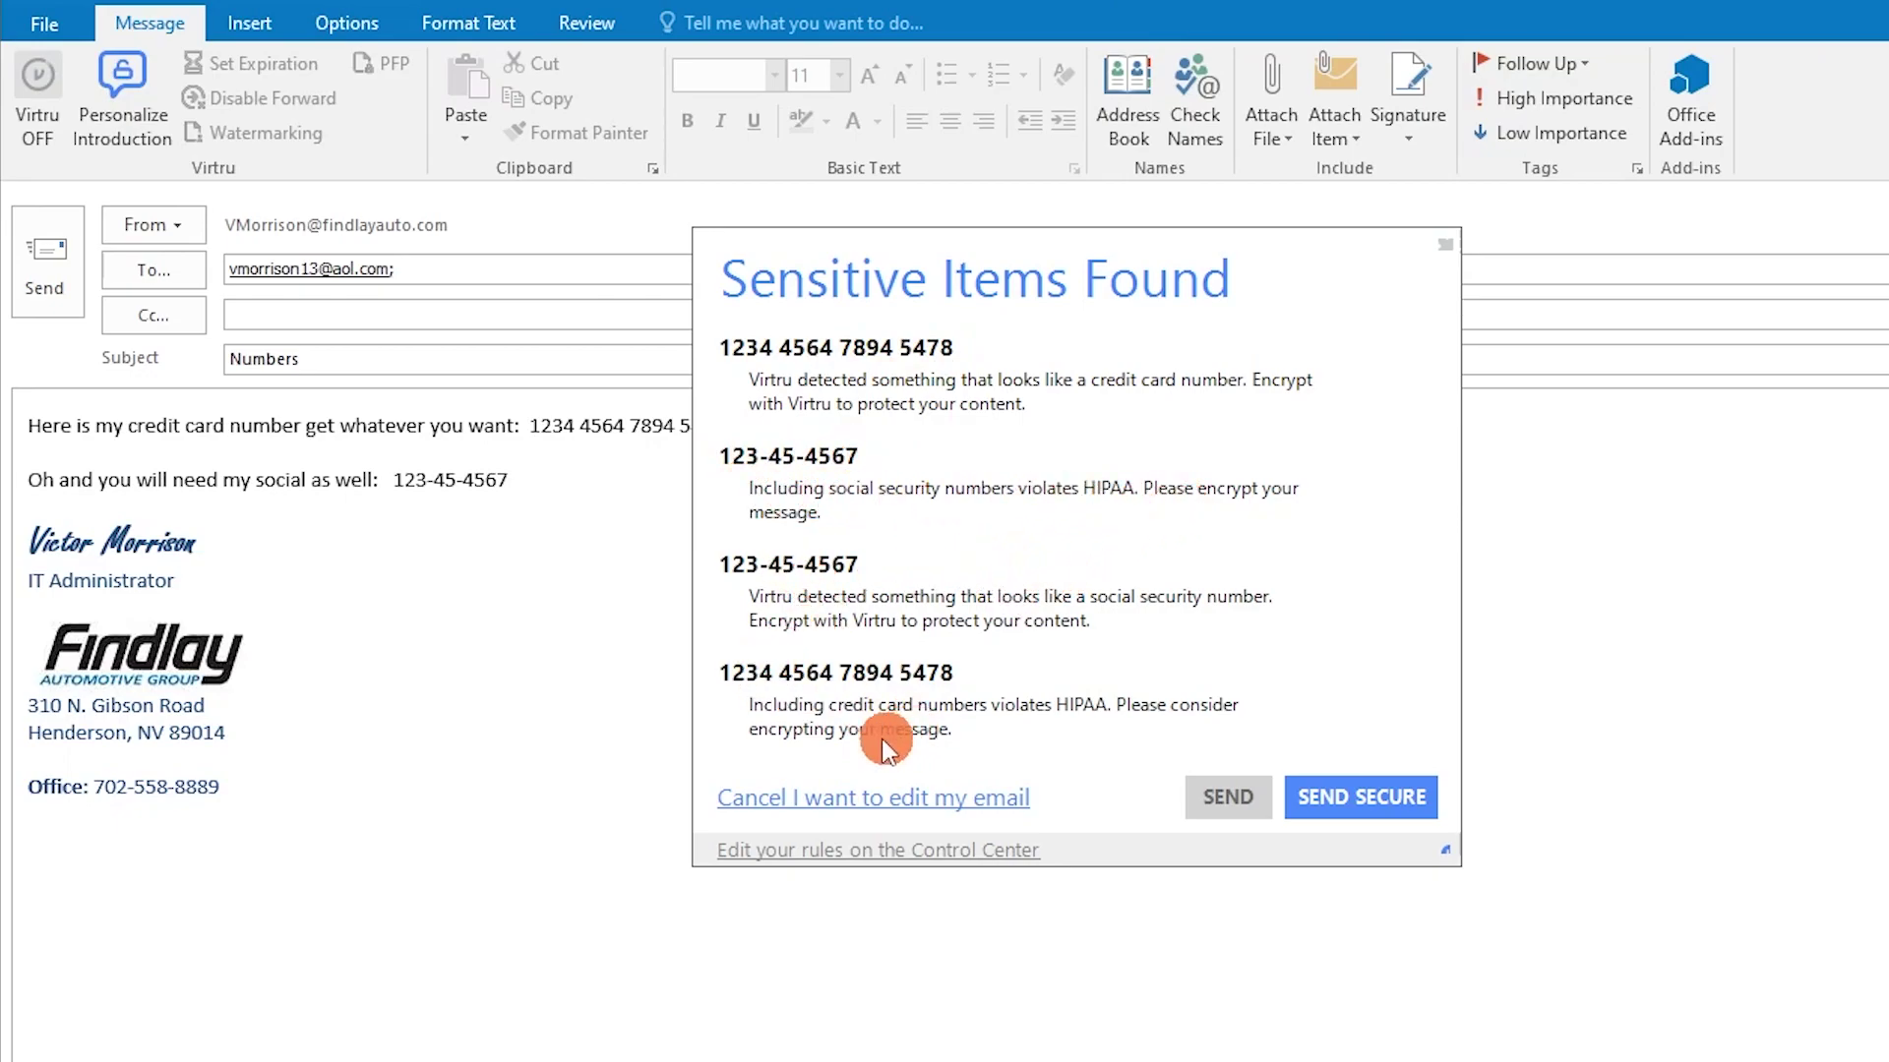
Choose SEND SECURE in the Sensitive Items Found warning
left_click(1316, 803)
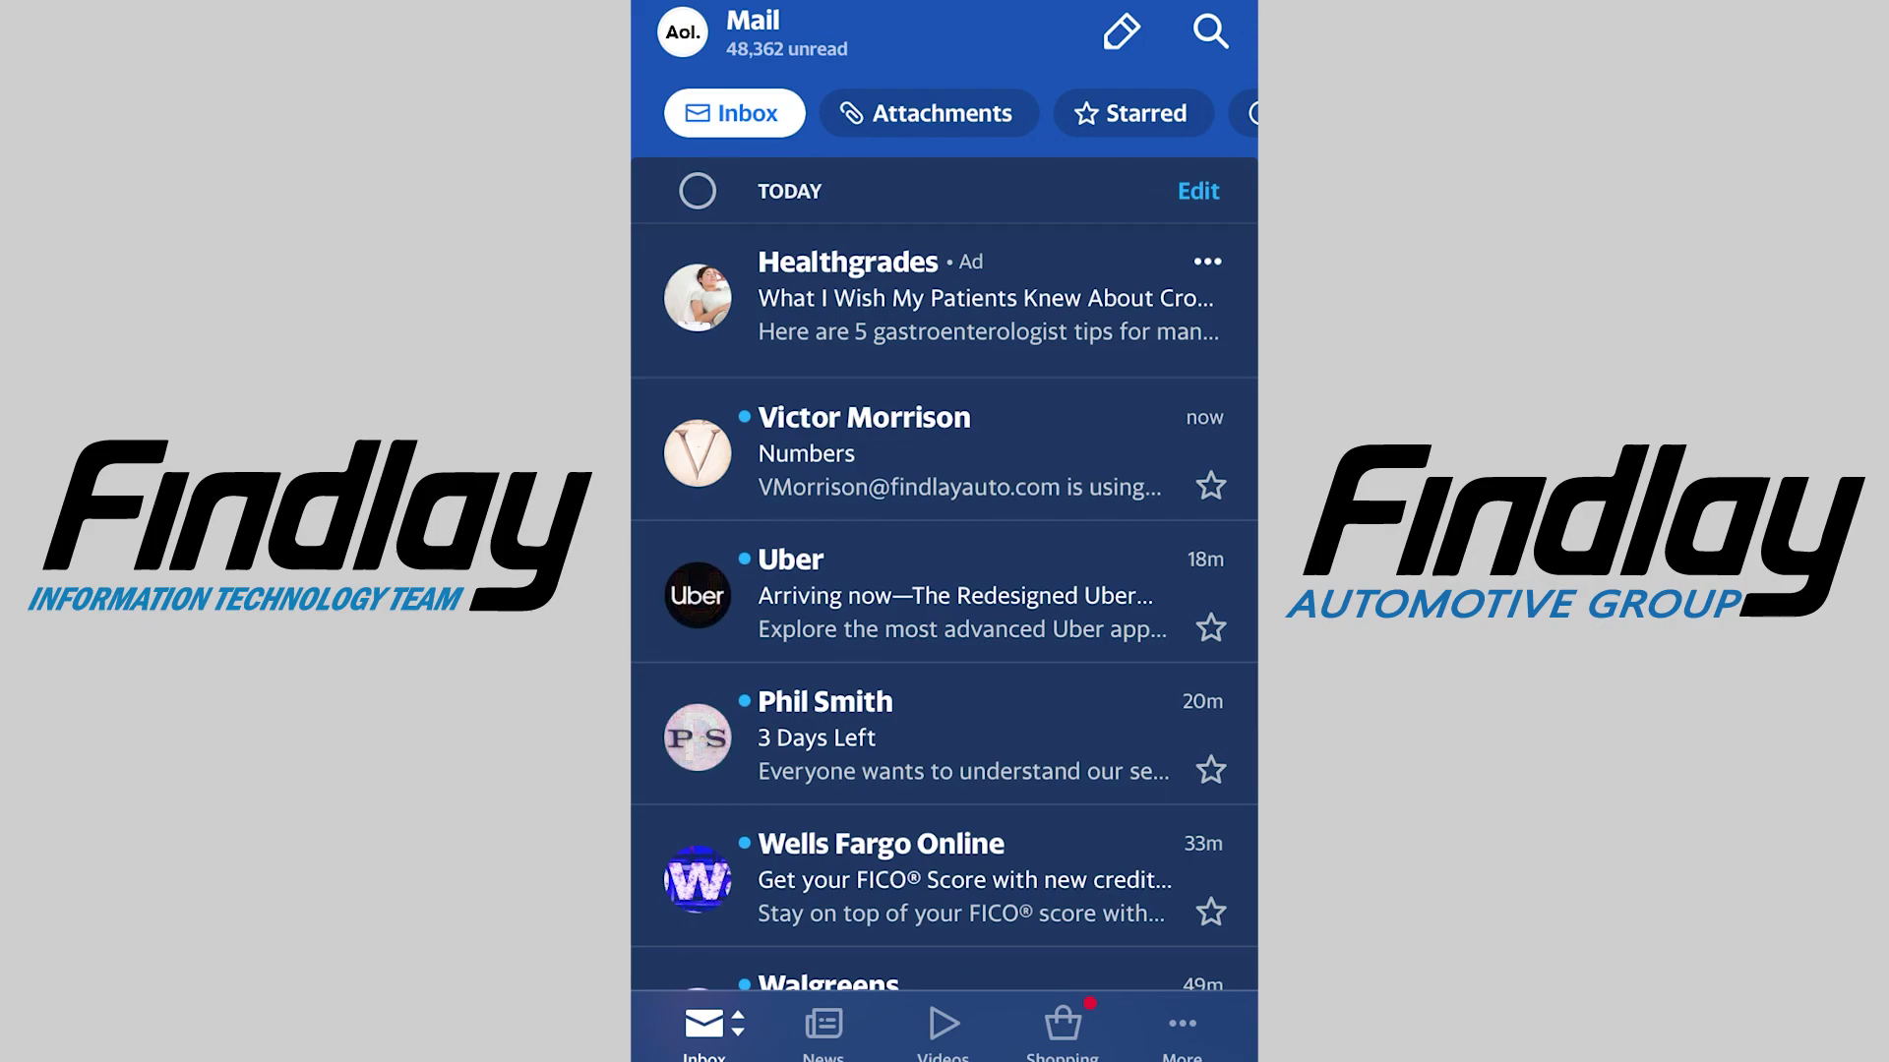
Open the Numbers email in the AOL inbox and choose Unlock Message
left_click(944, 453)
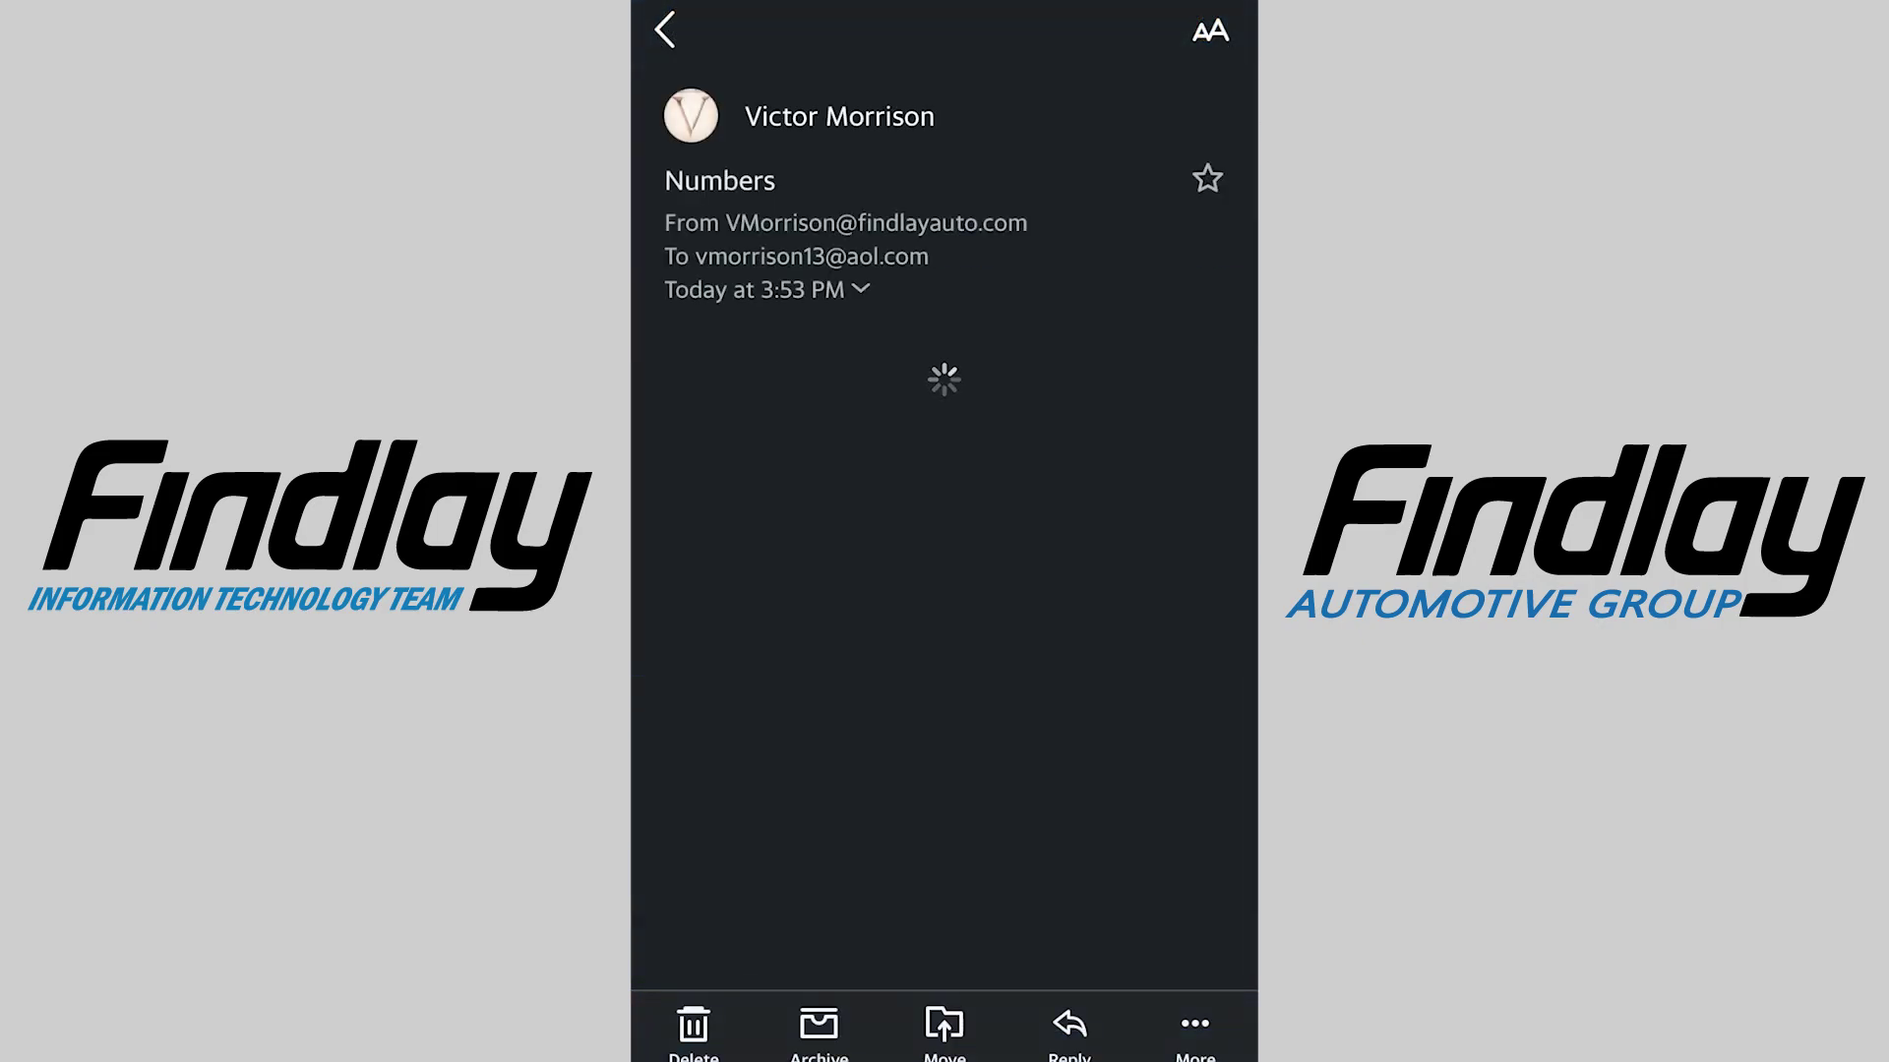
scroll(944, 531, "down", 3)
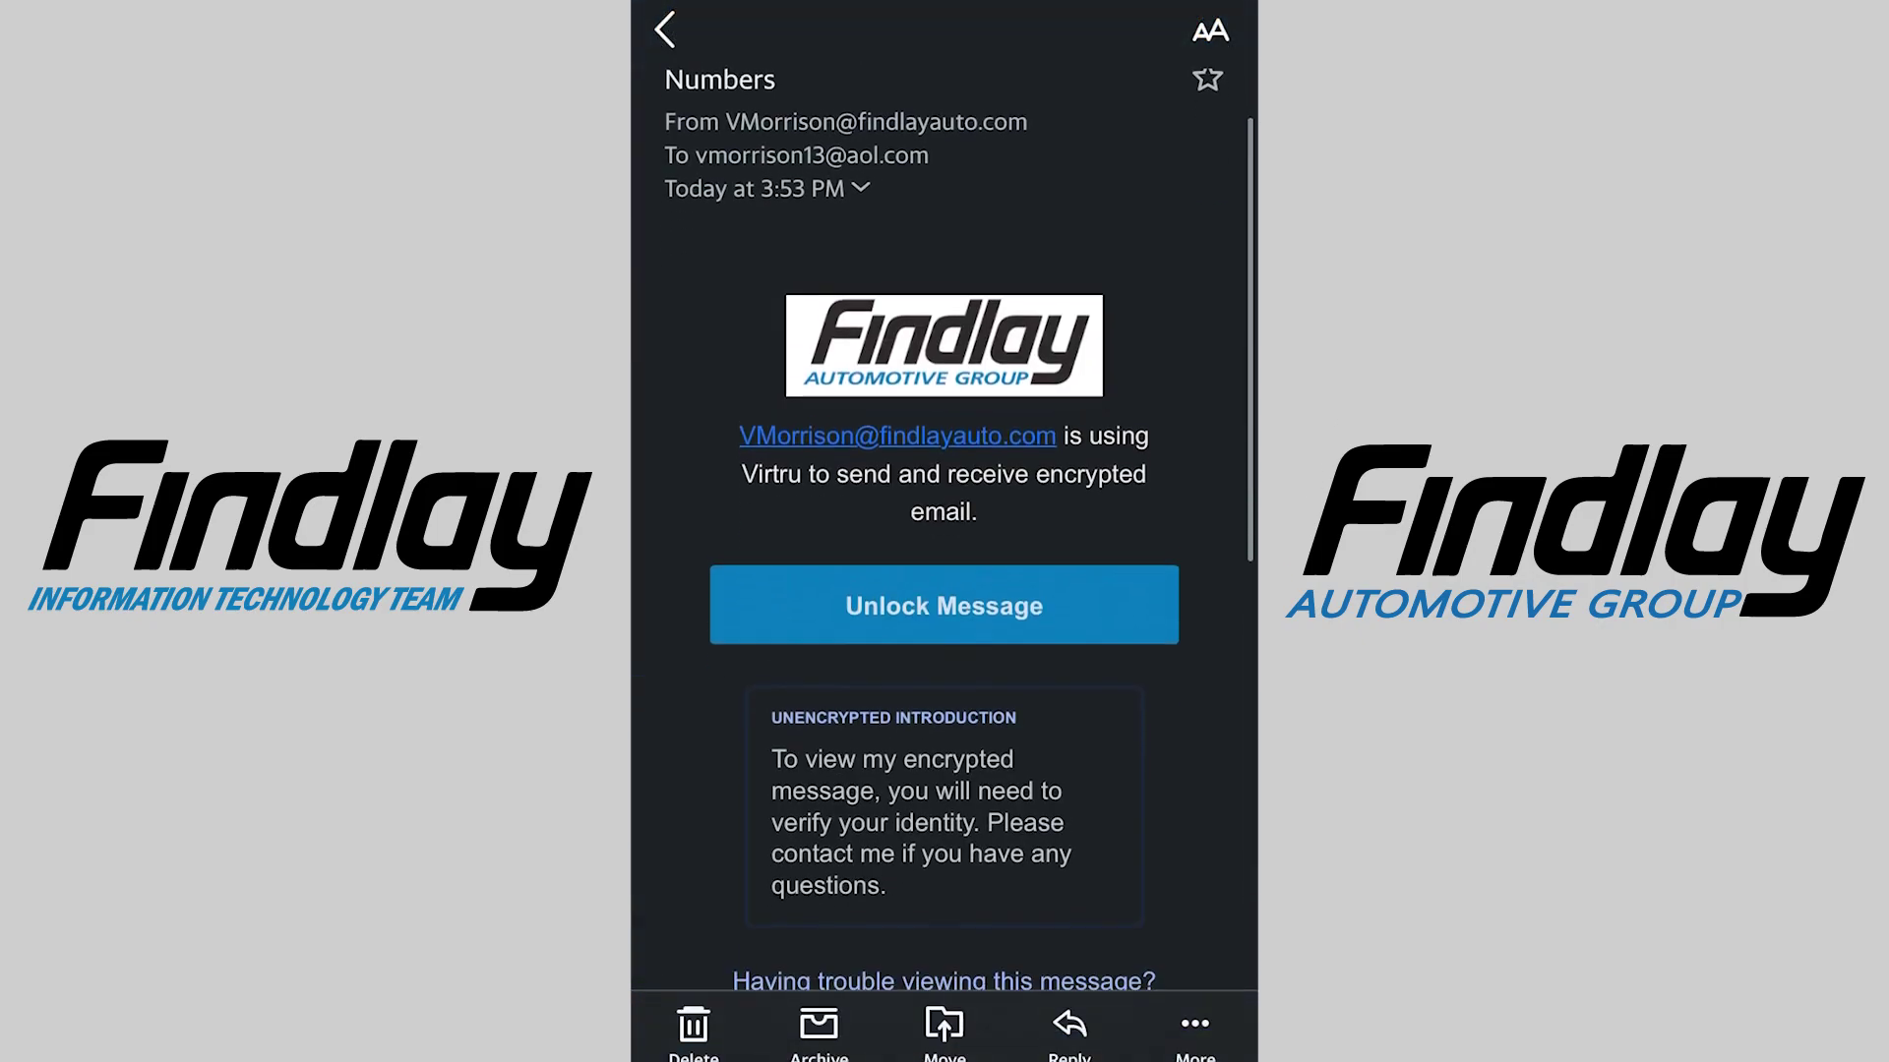
scroll(944, 531, "down", 3)
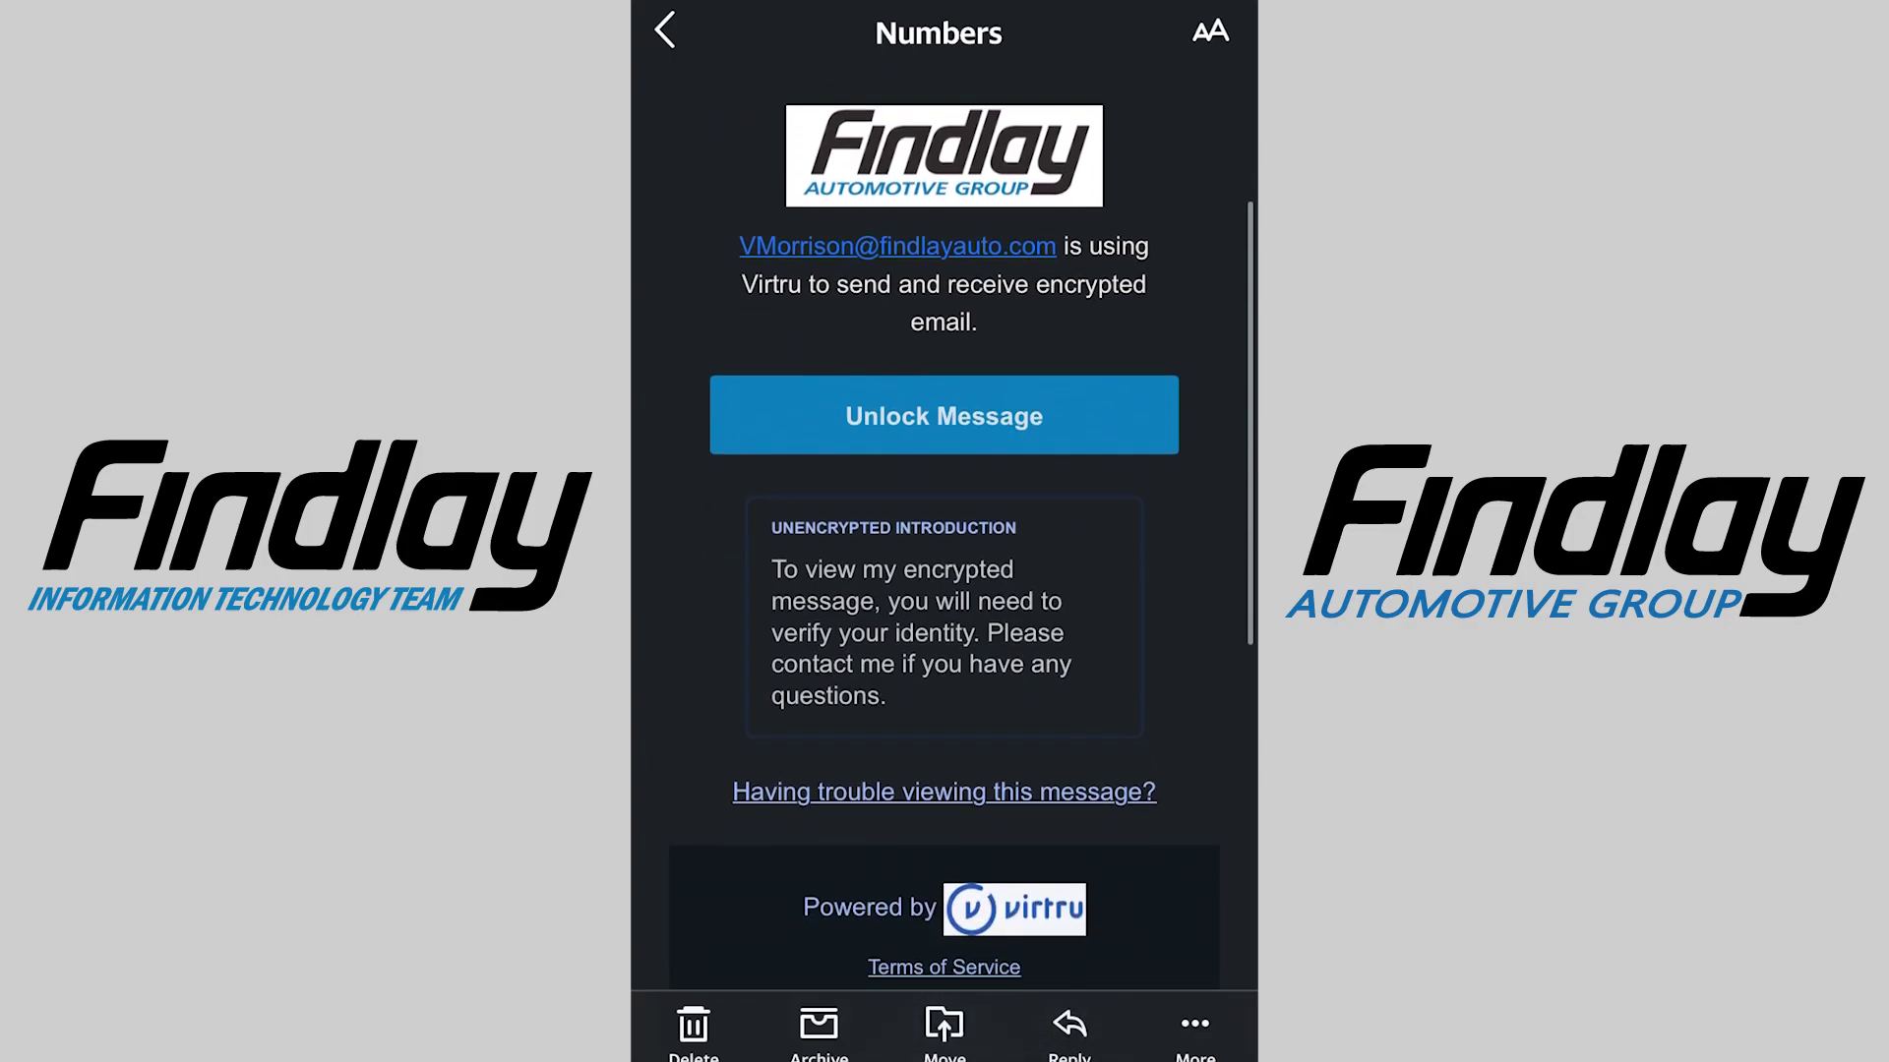
scroll(944, 532, "down", 1)
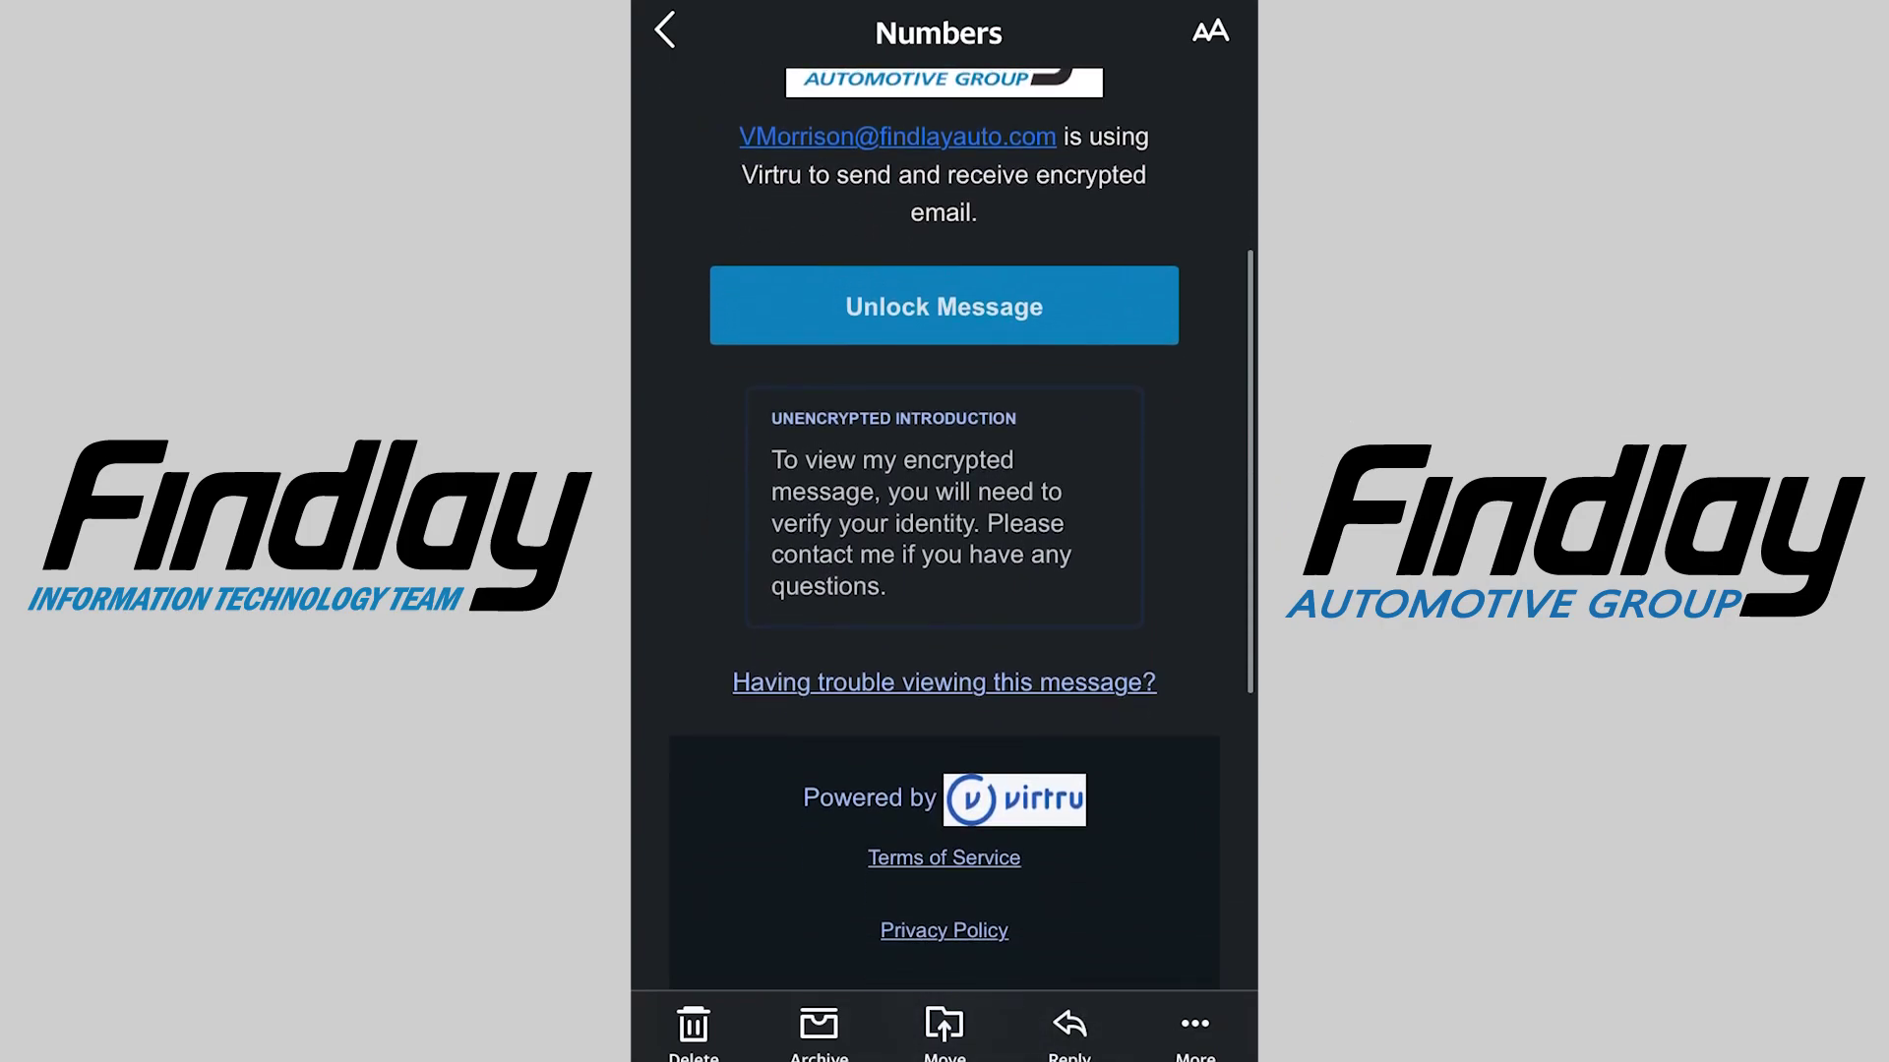
left_click(944, 305)
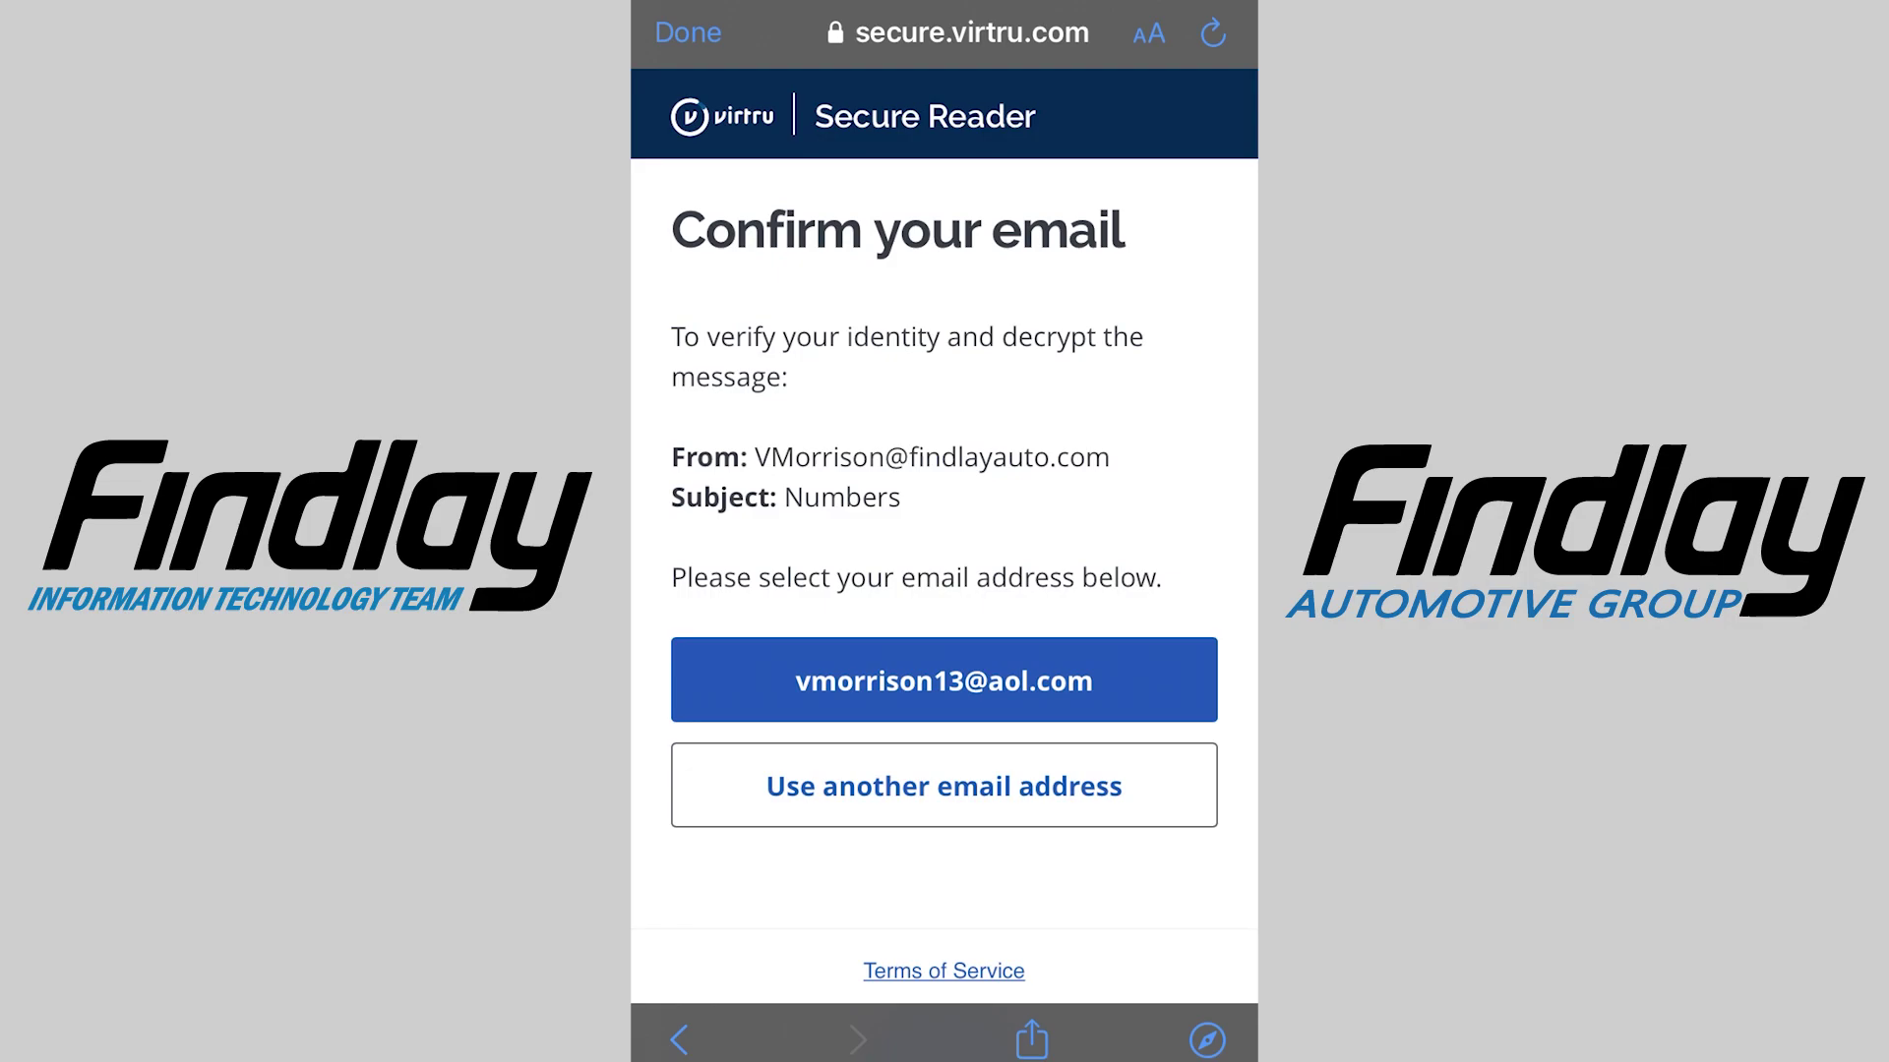
Request a verification code, then copy it from the Virtru code email
left_click(944, 680)
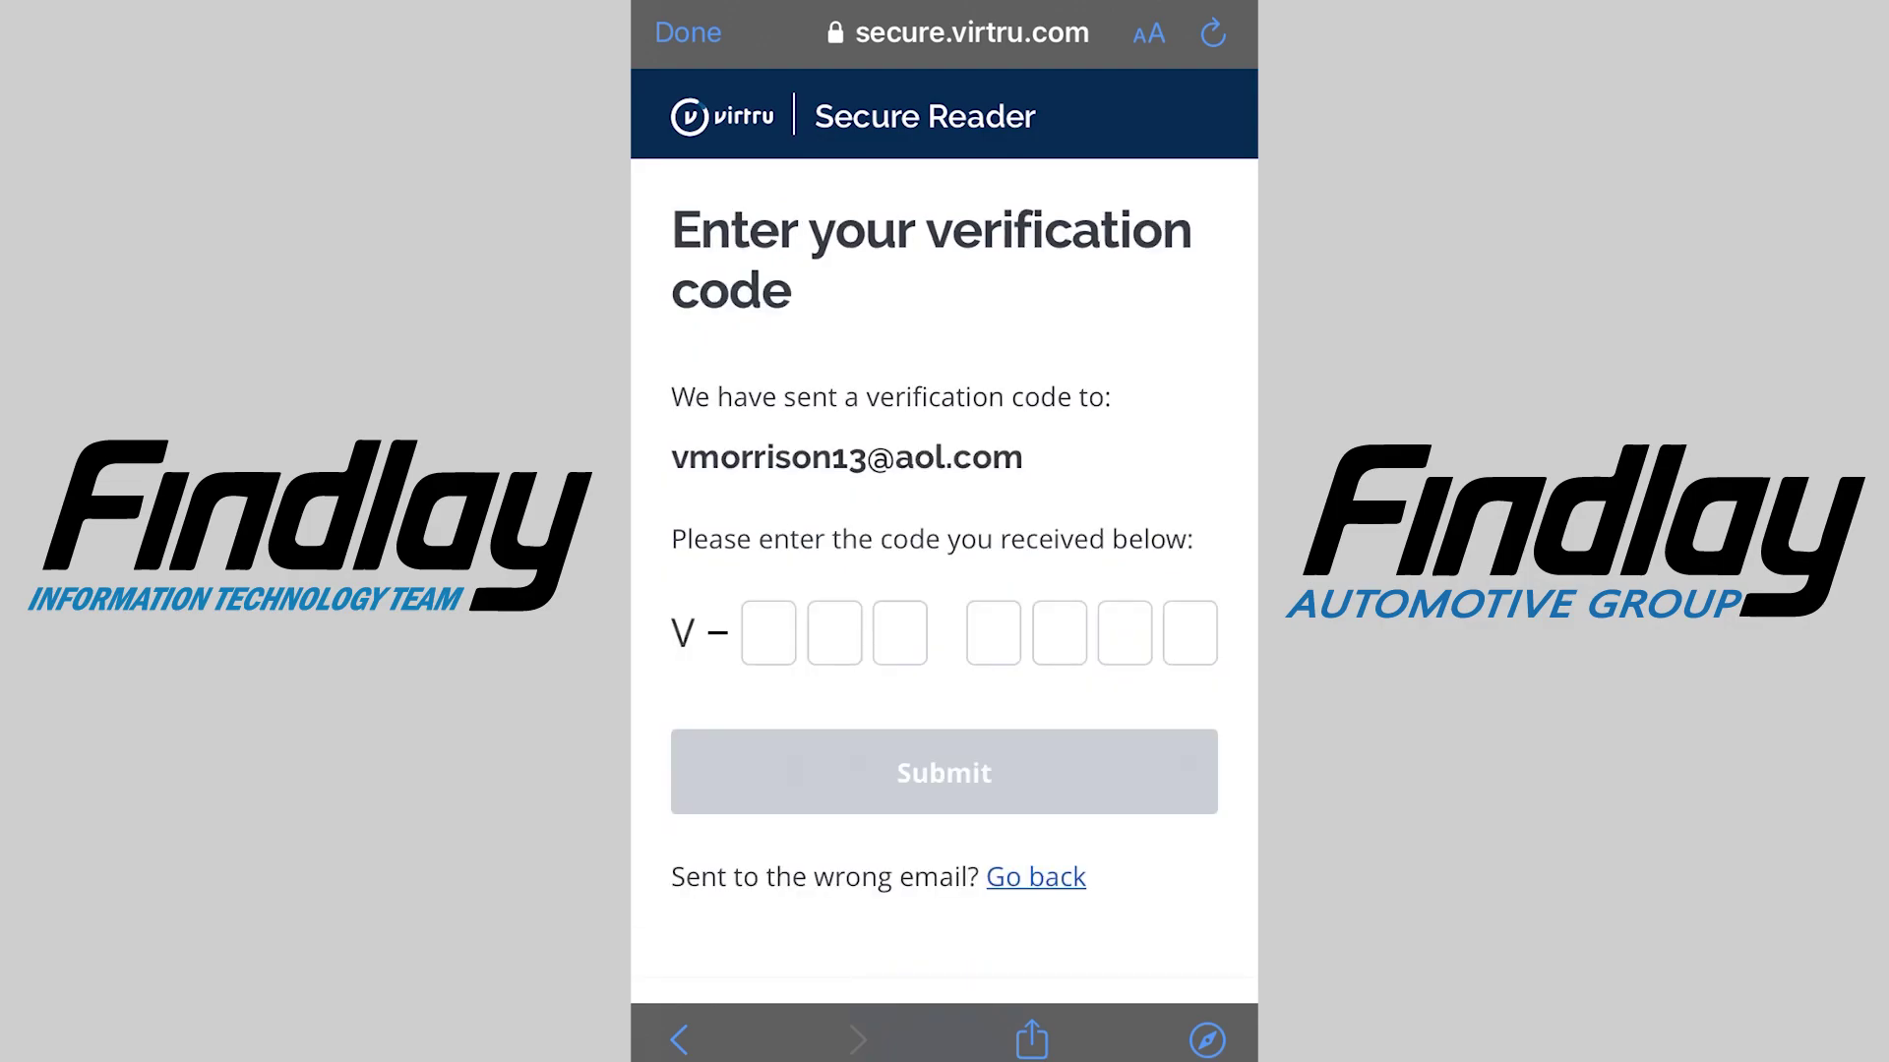
left_click(687, 32)
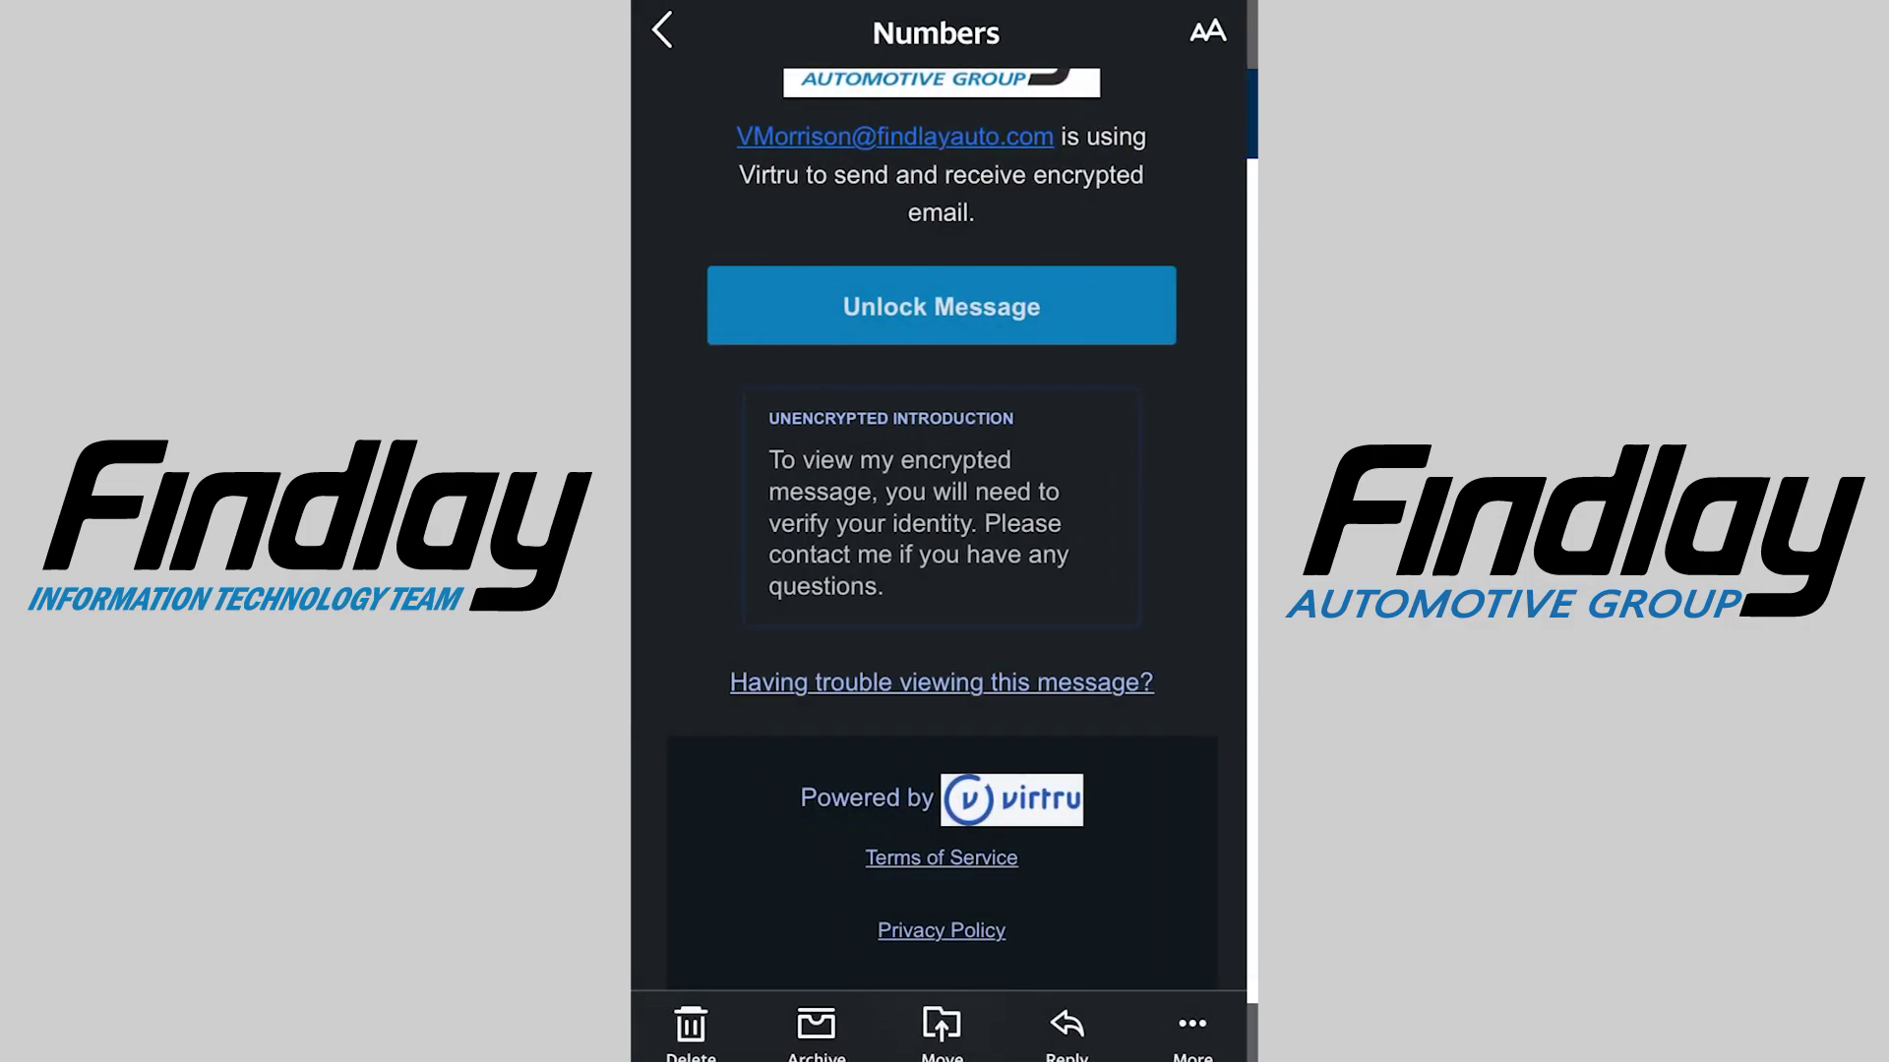
left_click(662, 25)
left_click(945, 453)
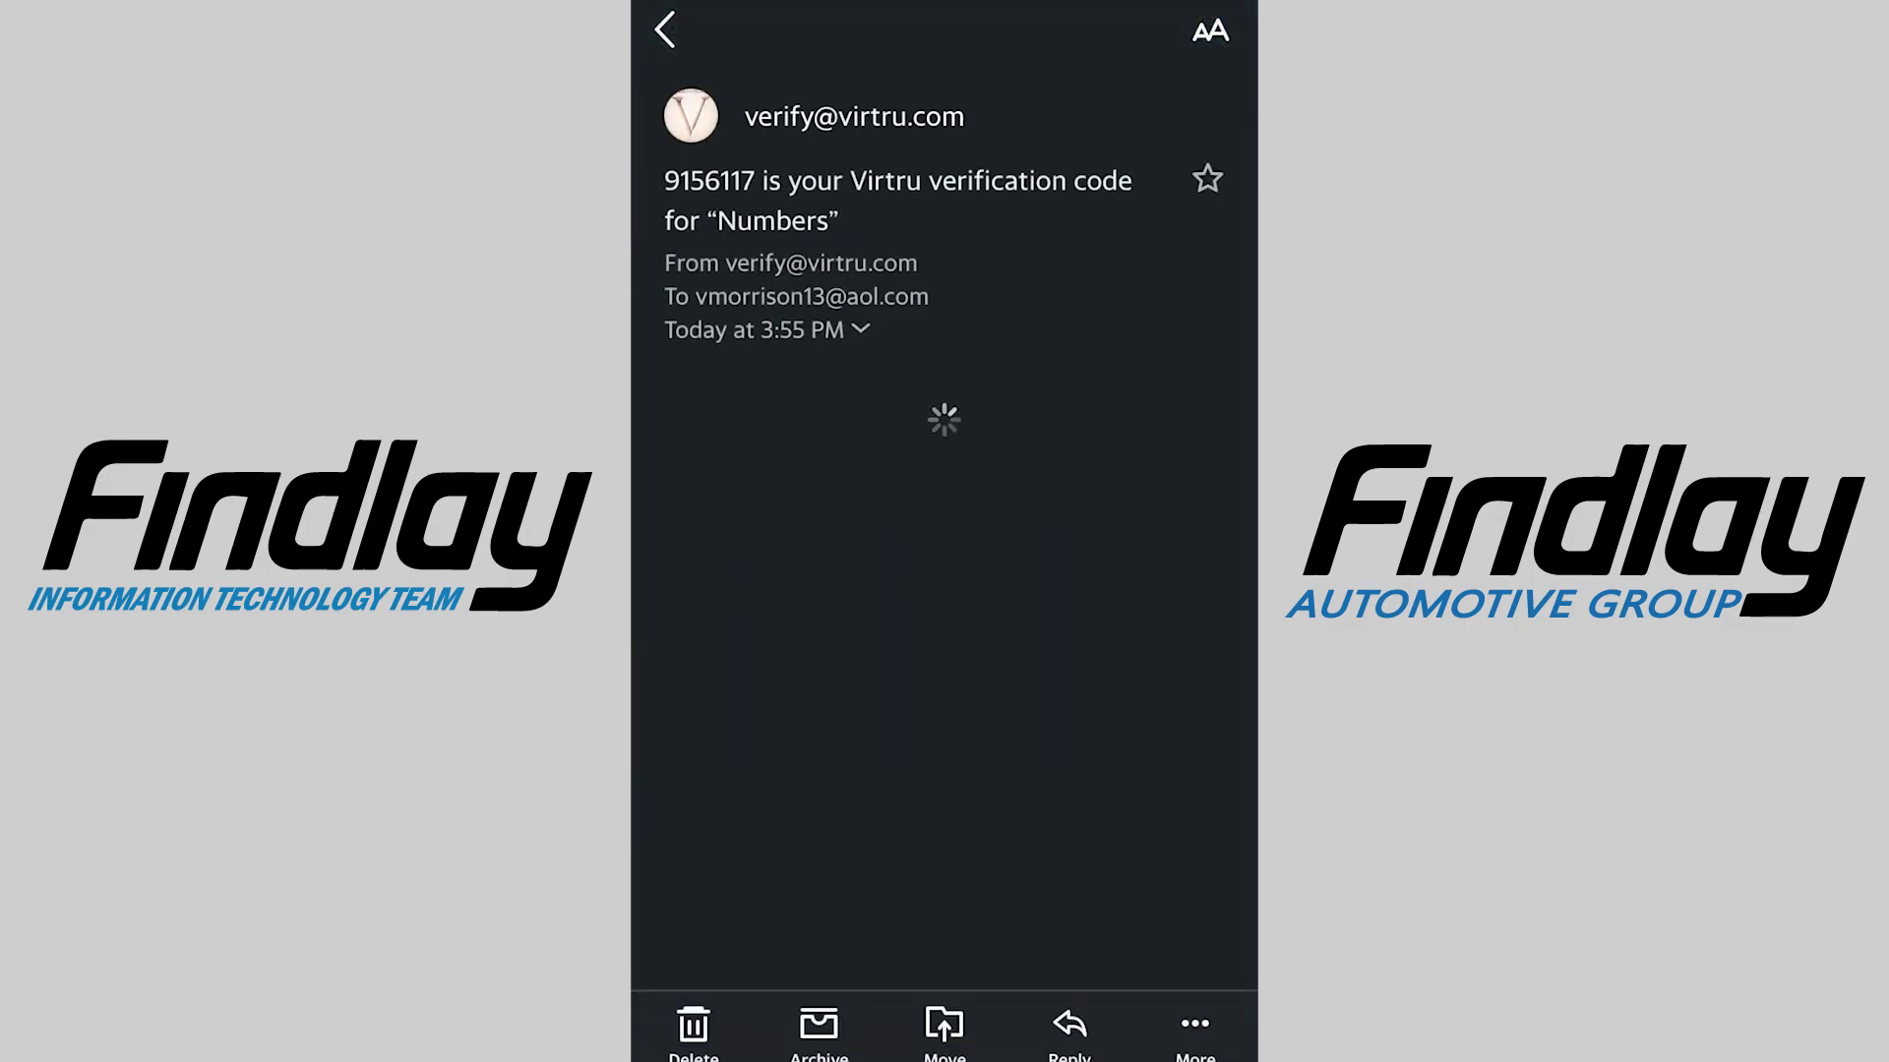
scroll(944, 590, "down", 2)
double_click(974, 646)
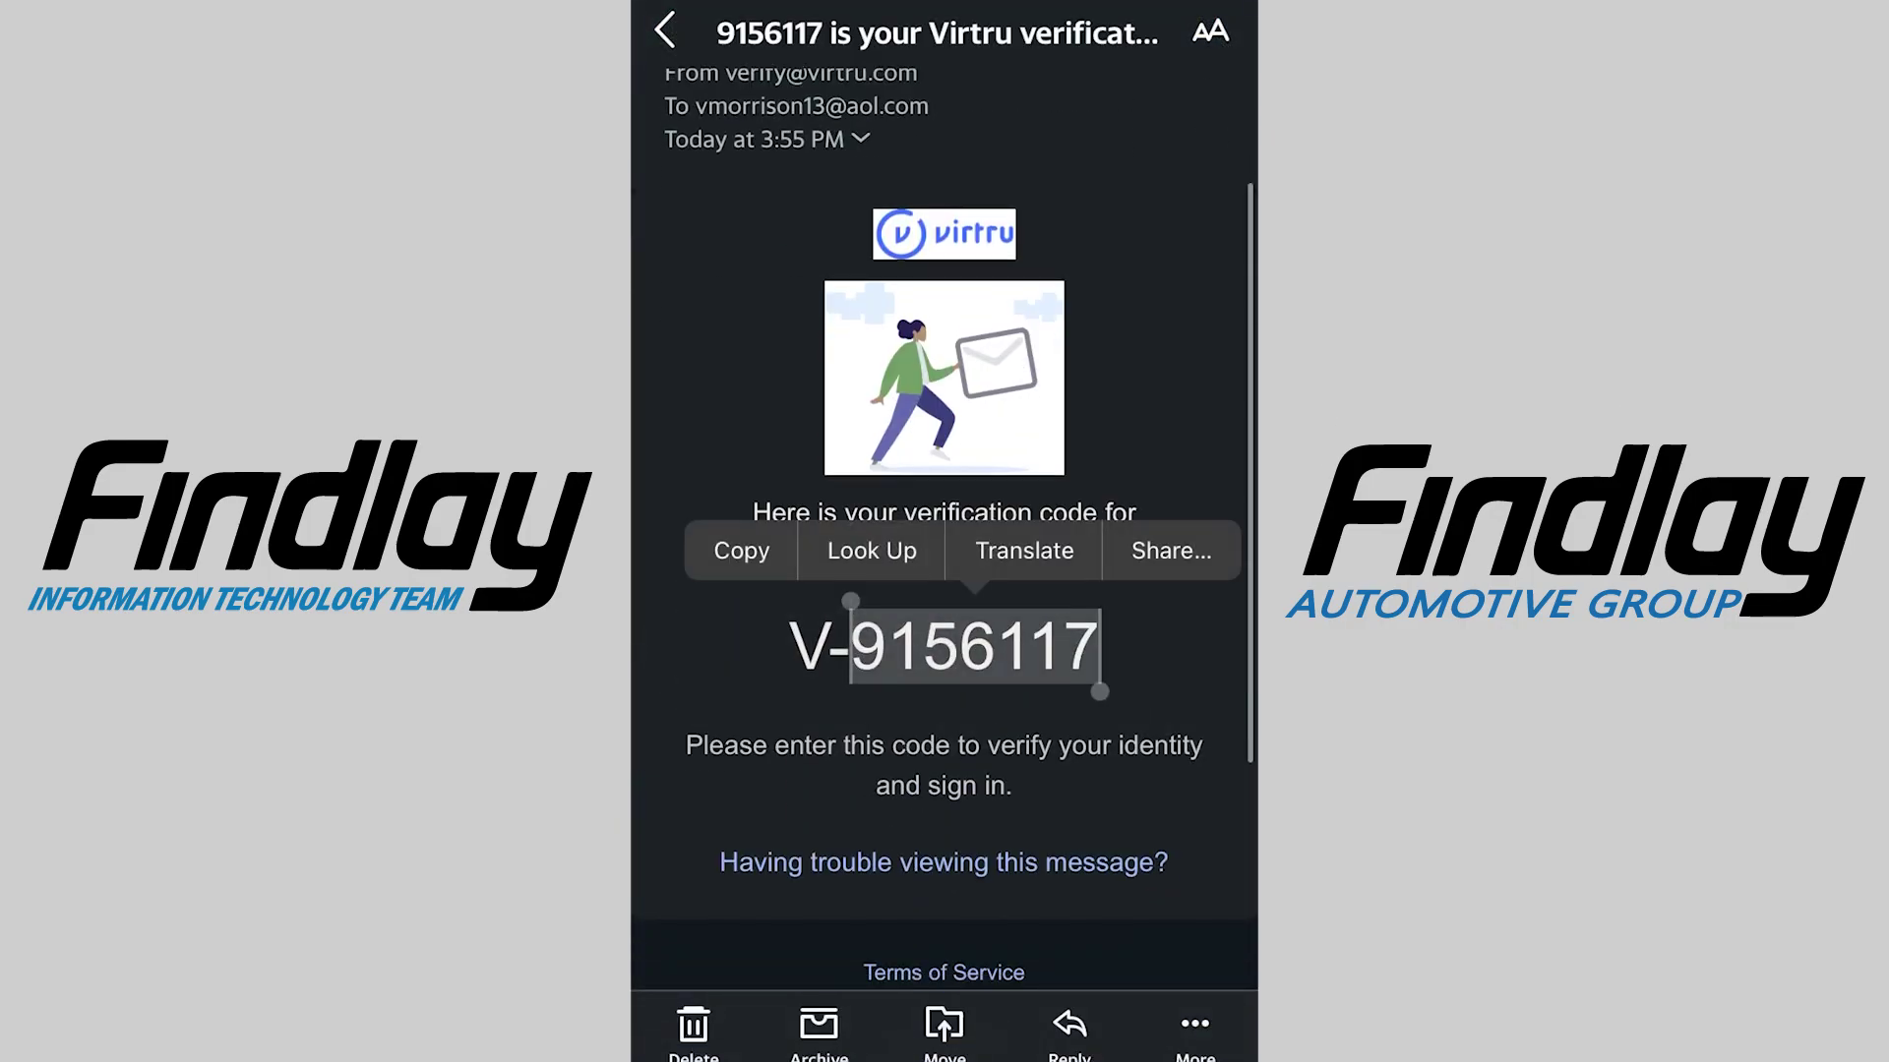
left_click(665, 30)
Return to the Numbers message, unlock it and paste the verification code
left_click(944, 717)
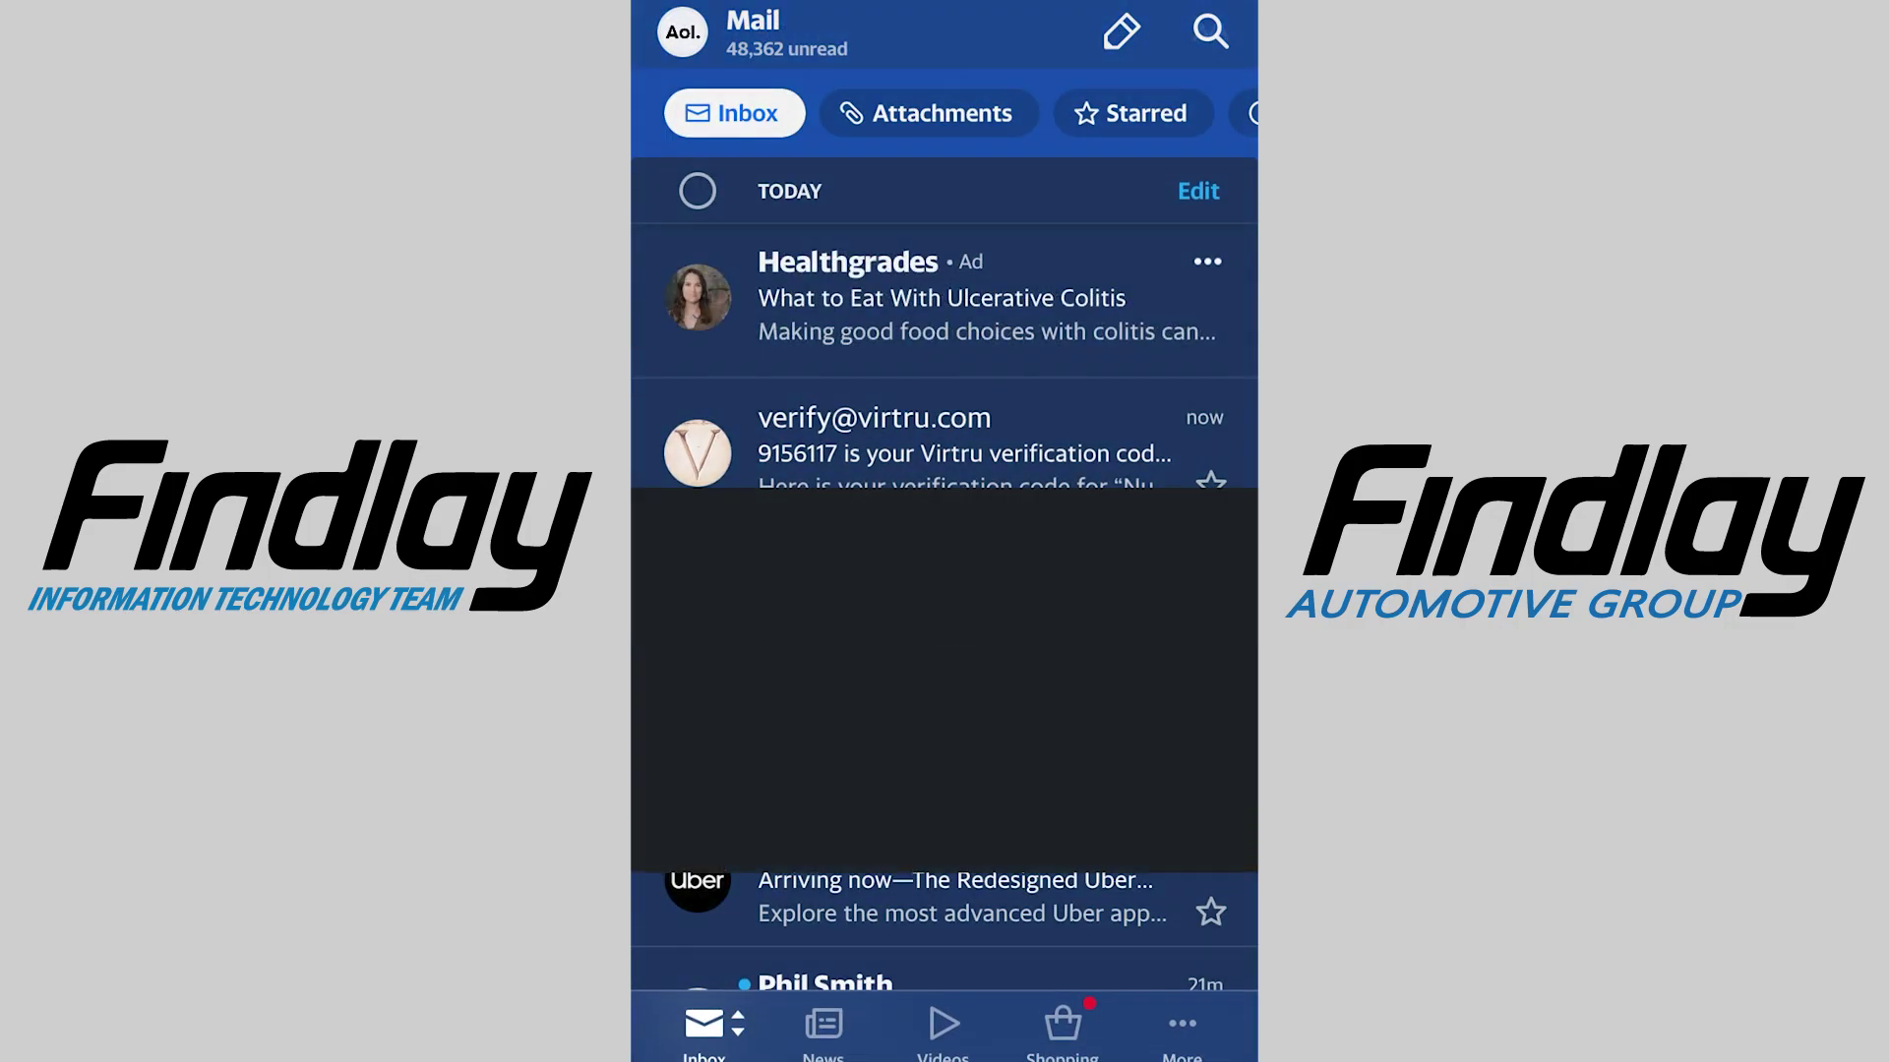
left_click(945, 708)
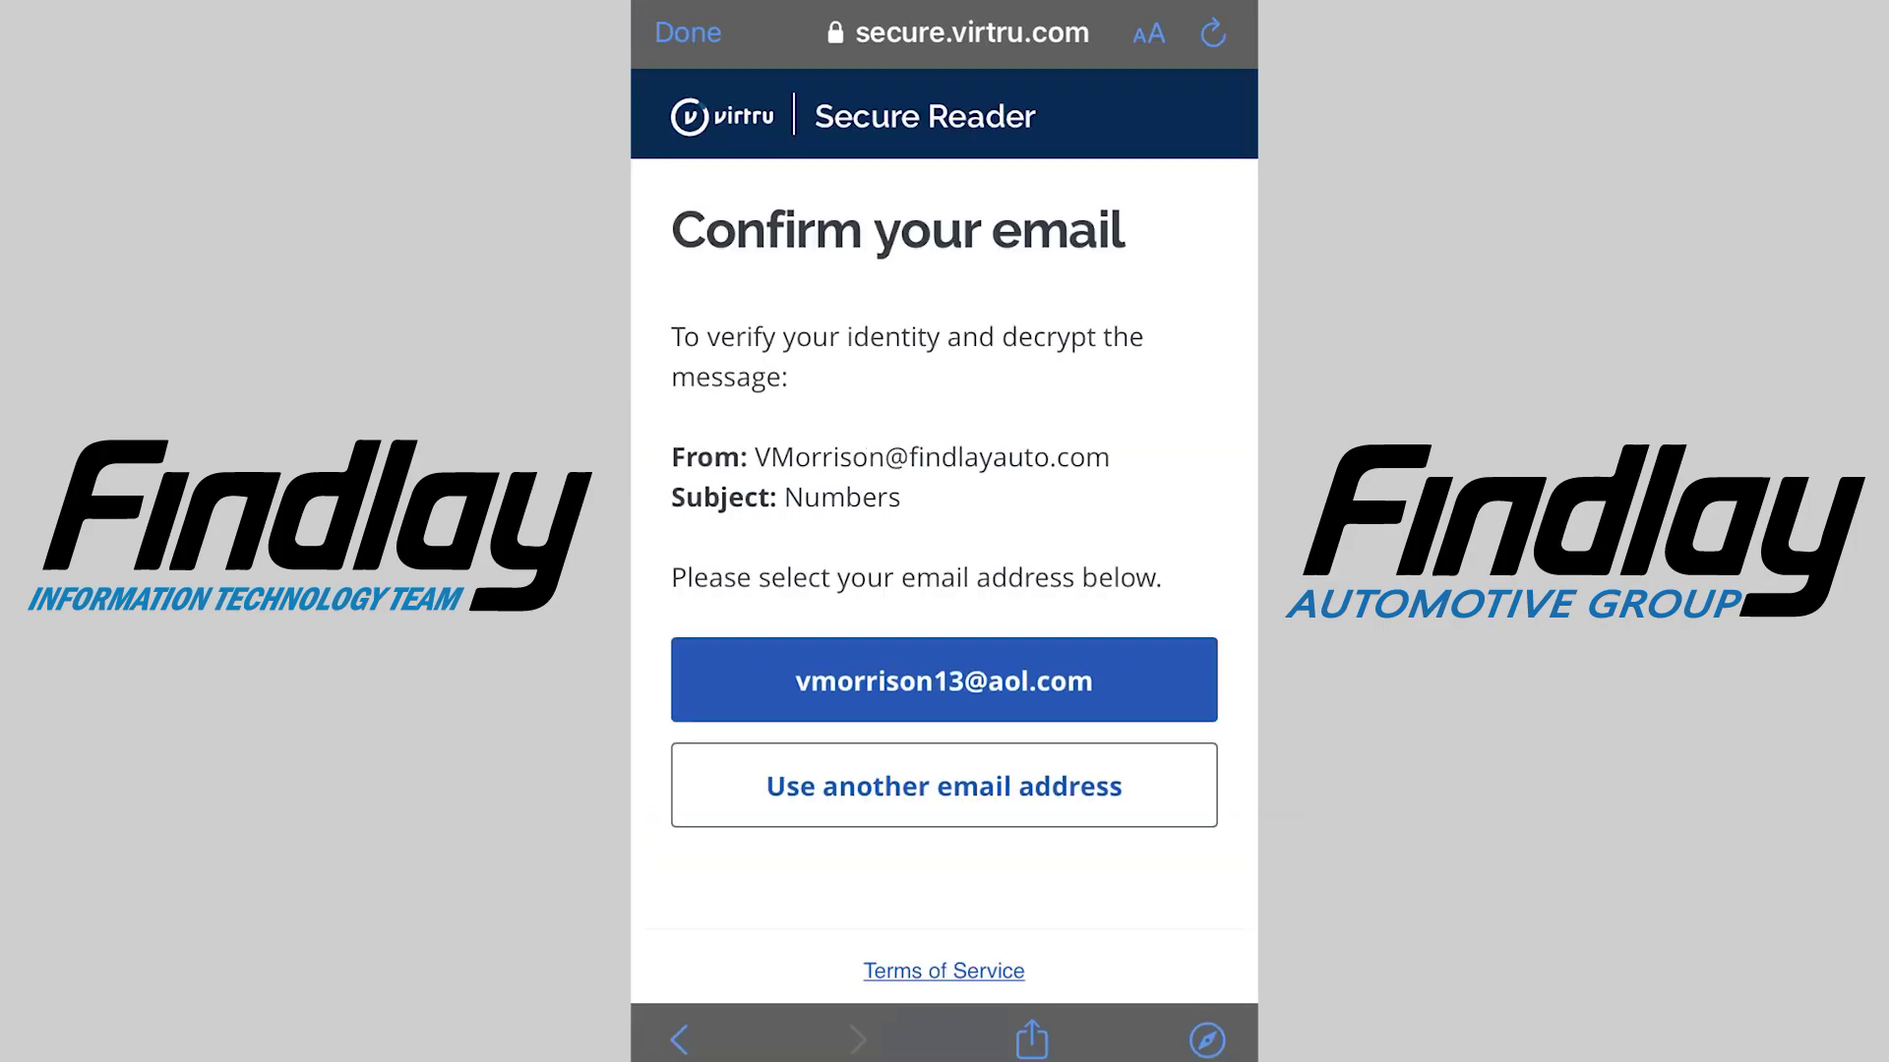
left_click(945, 680)
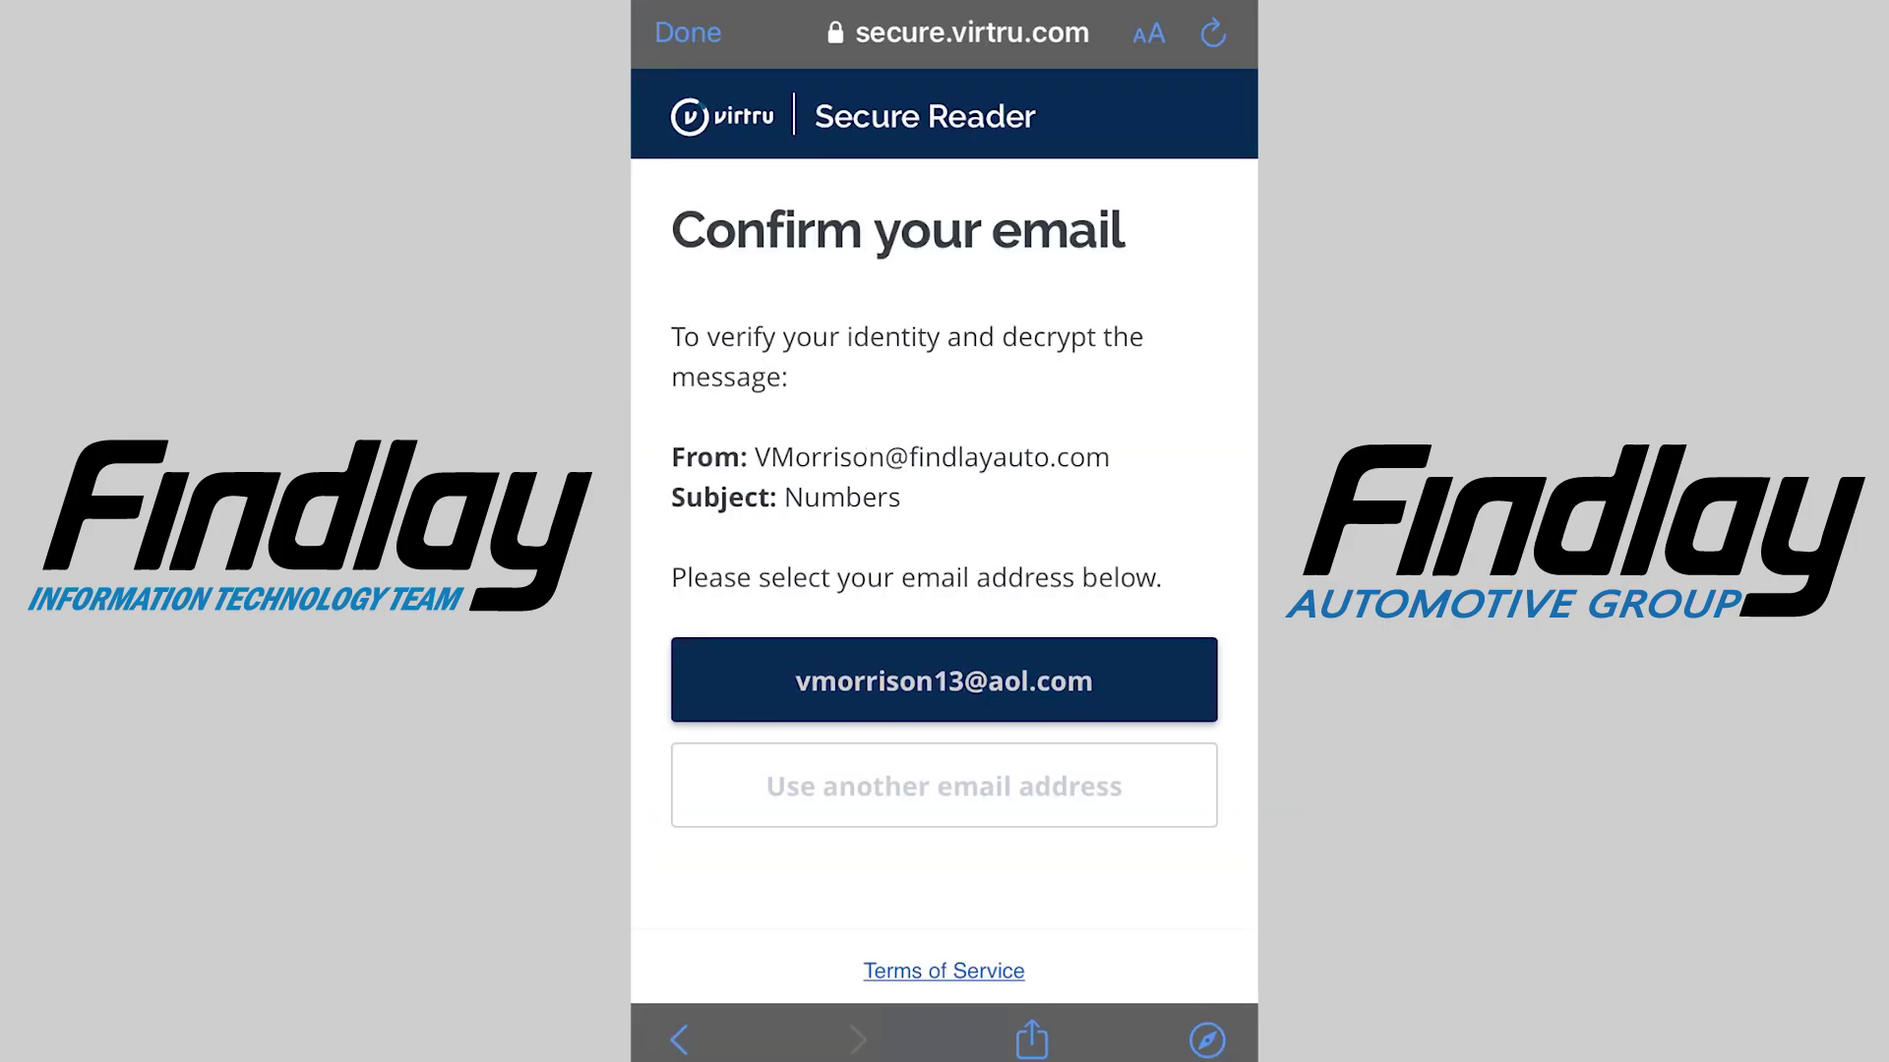
left_click(768, 633)
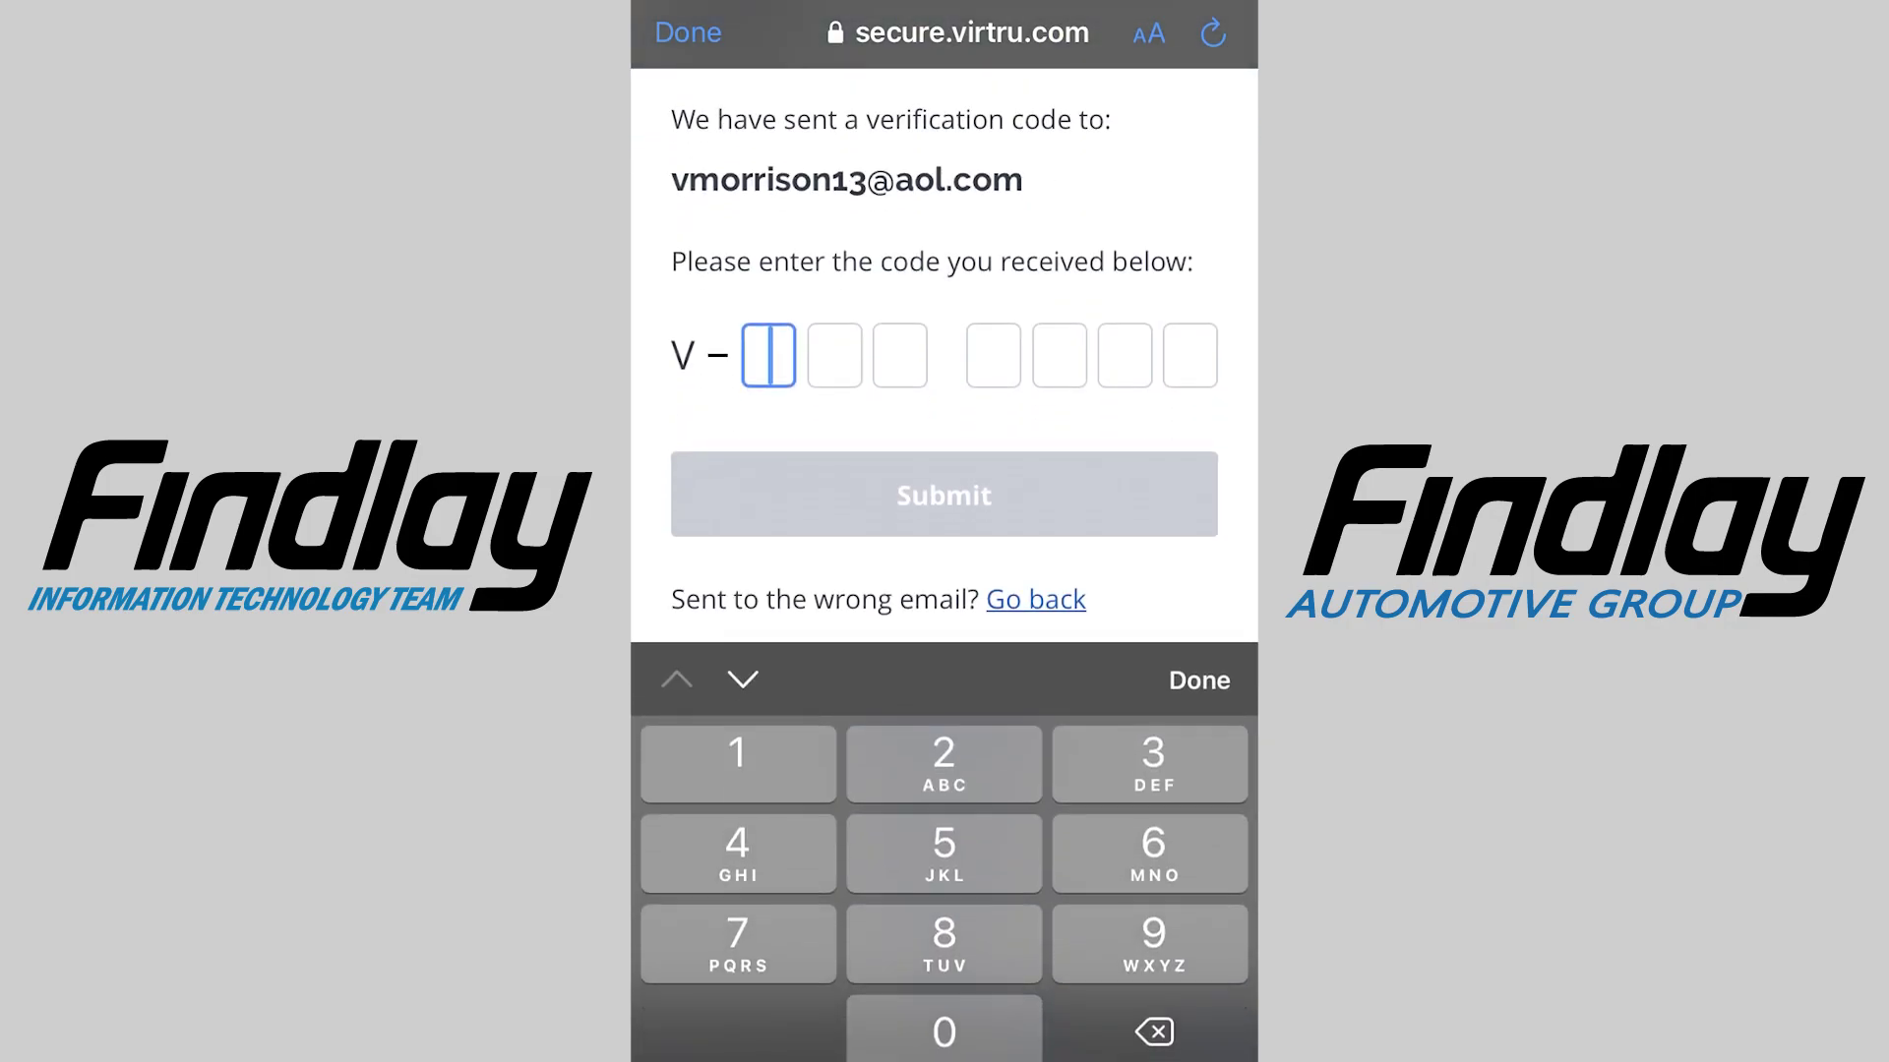
left_click(768, 355)
left_click(769, 266)
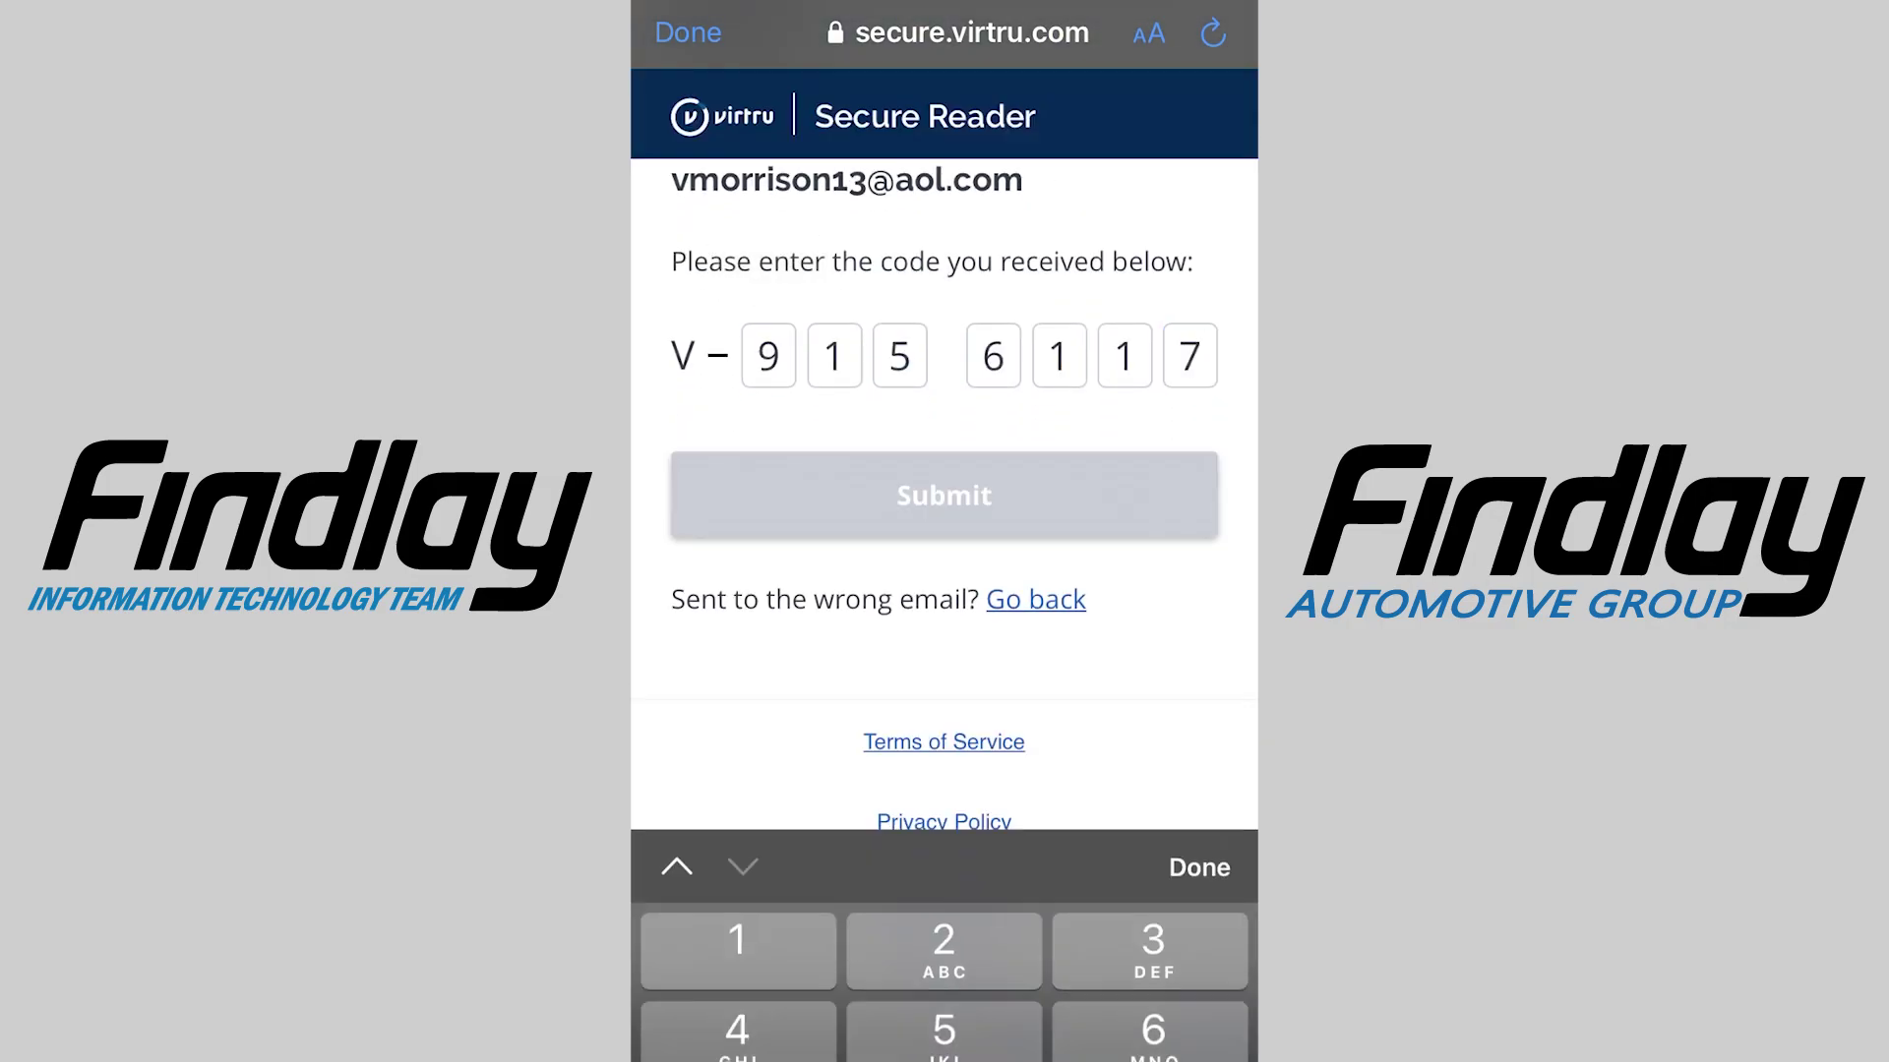